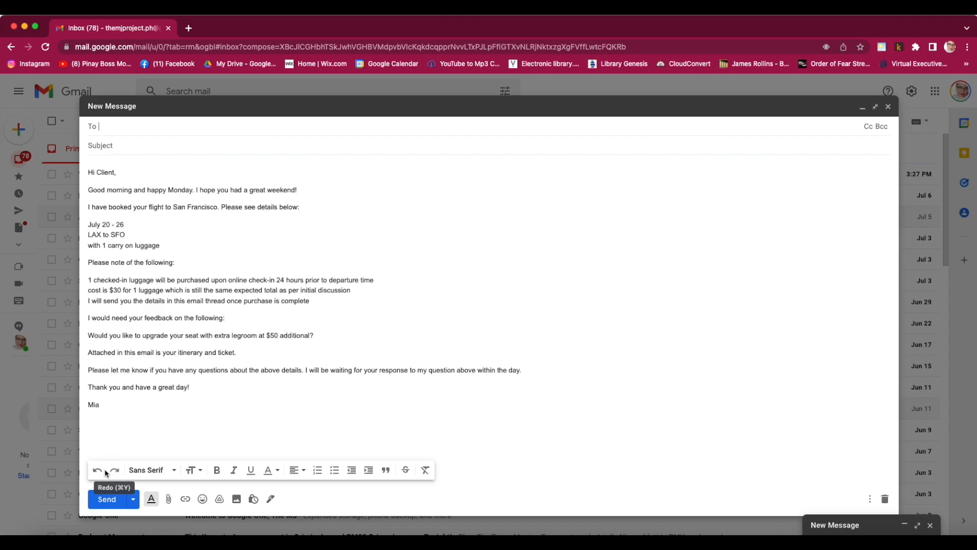
Delete the text from "I would need your feedback on the following:" through the signature, toggling the deletion with Undo and Redo until it is restored.
left_click_drag(202, 388, 69, 392)
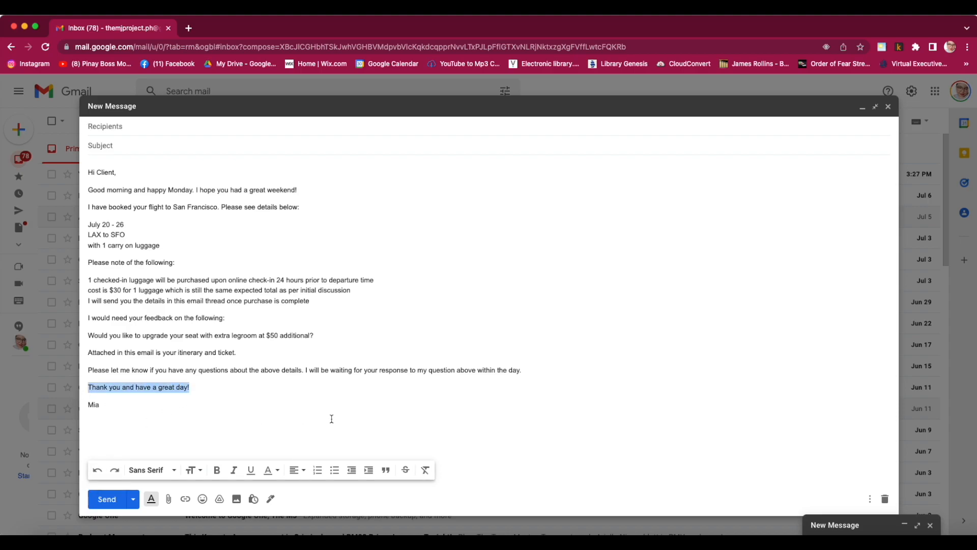
left_click_drag(232, 412, 88, 318)
key("BackSpace")
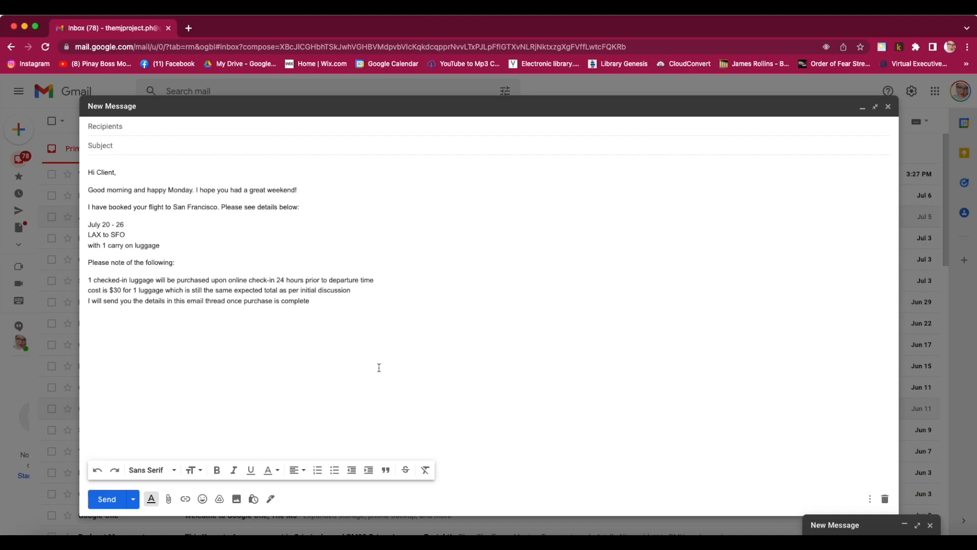
left_click(97, 473)
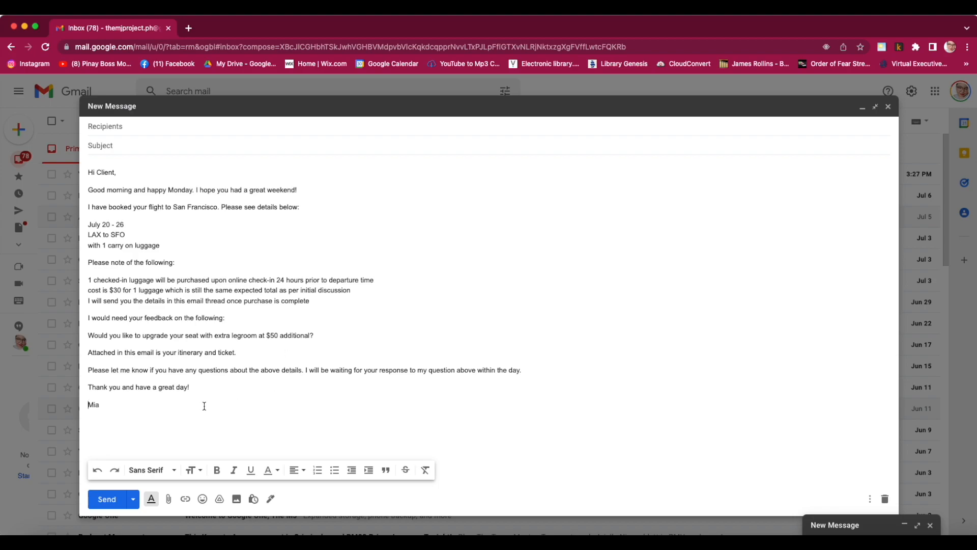
left_click(114, 470)
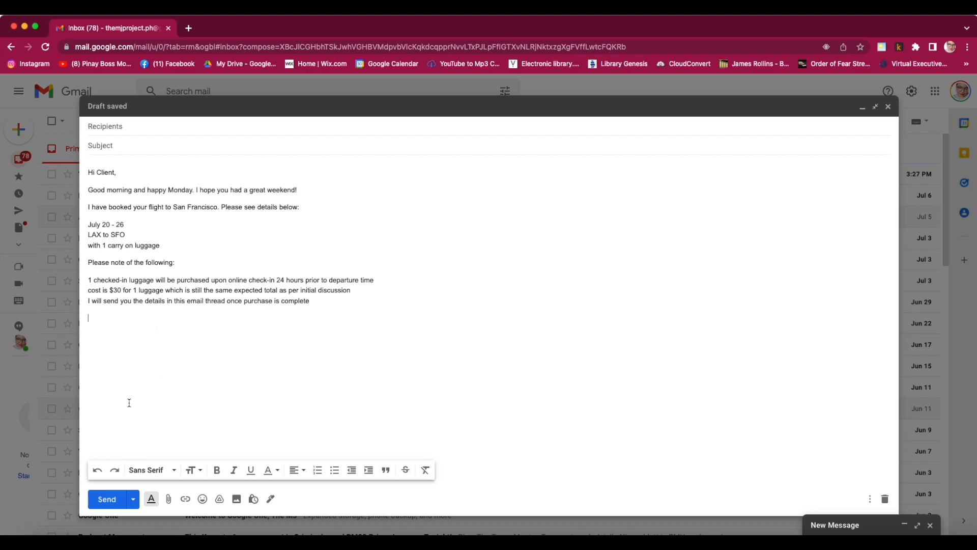
left_click(97, 471)
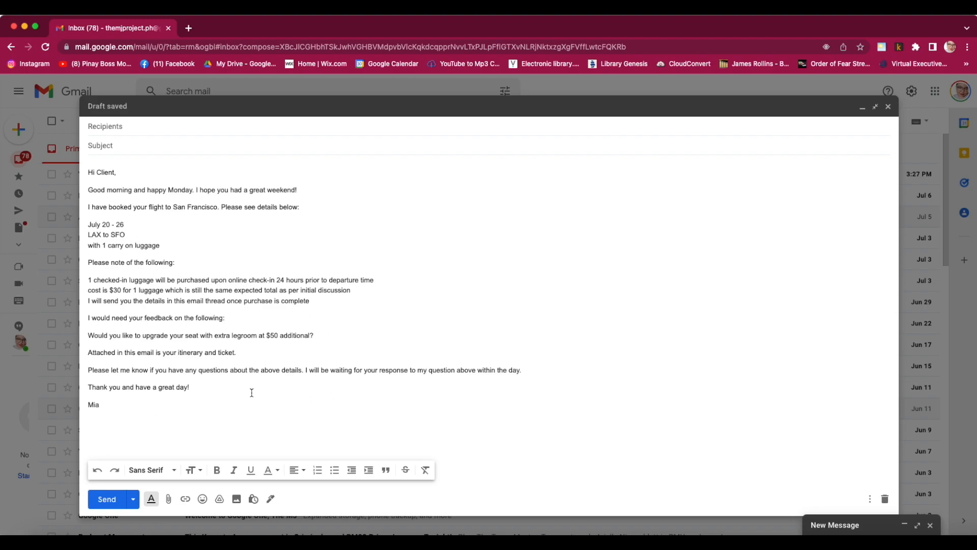
Try the Wide font on the text from "Would you like to upgrade your seat" through the signature, and undo the font change.
left_click(172, 472)
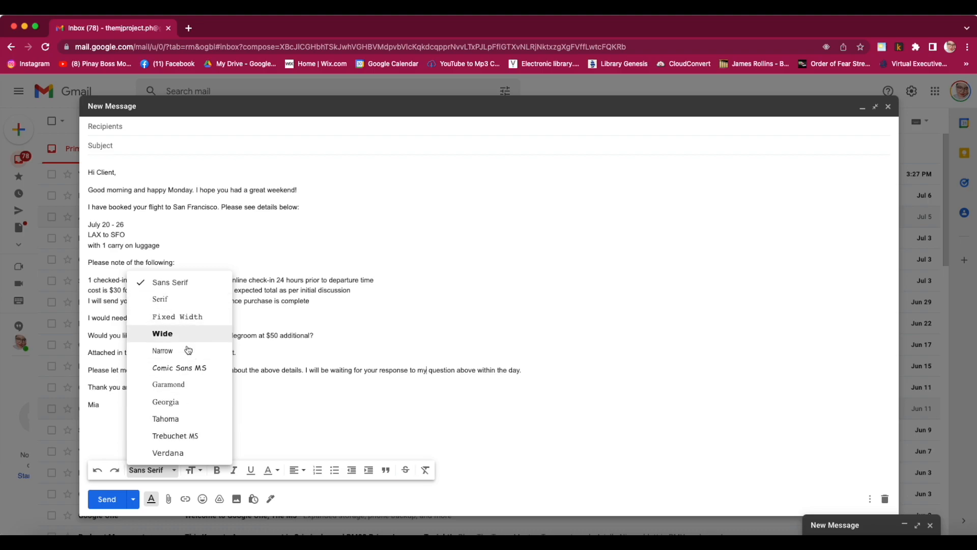
left_click(265, 417)
key("shift+Up")
key("shift+Up")
key("shift+Up")
key("shift+Up")
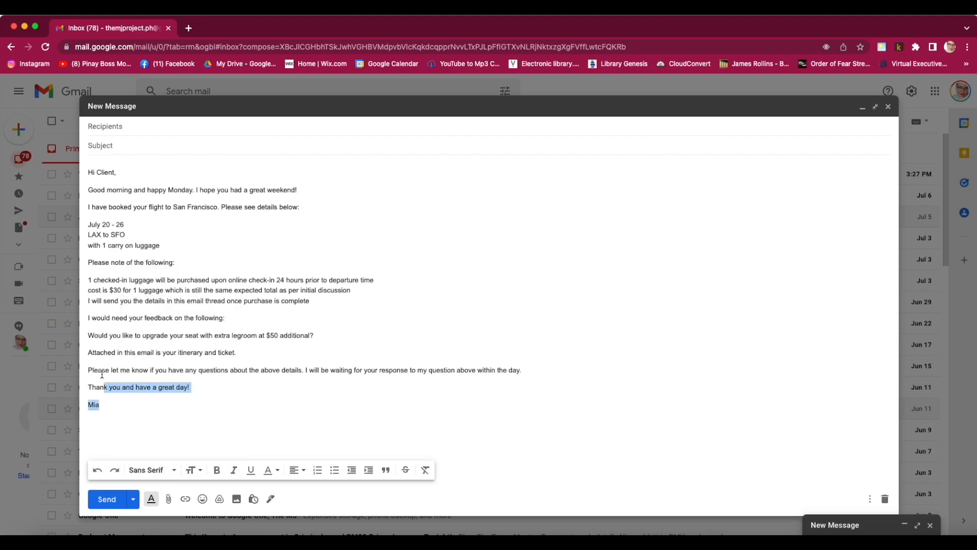
key("super+shift+Left")
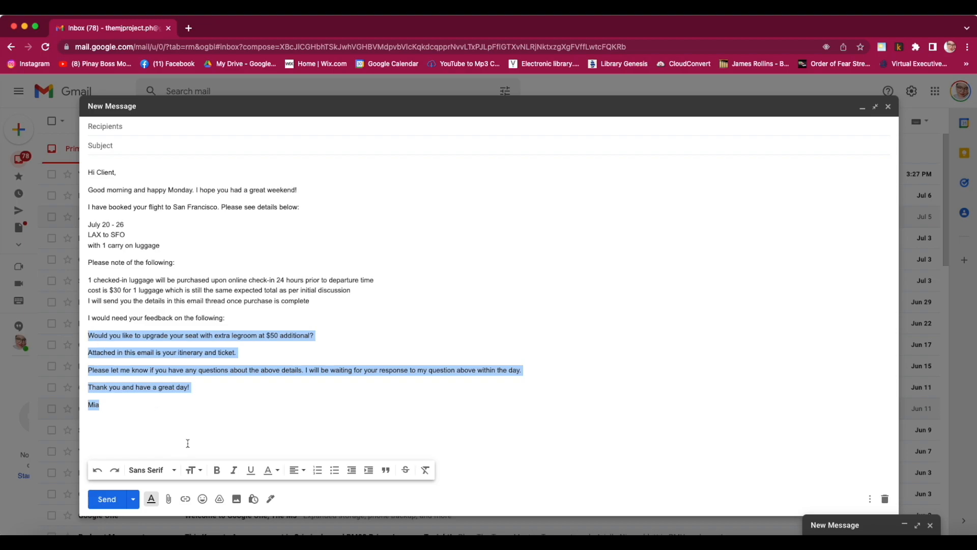
left_click(175, 471)
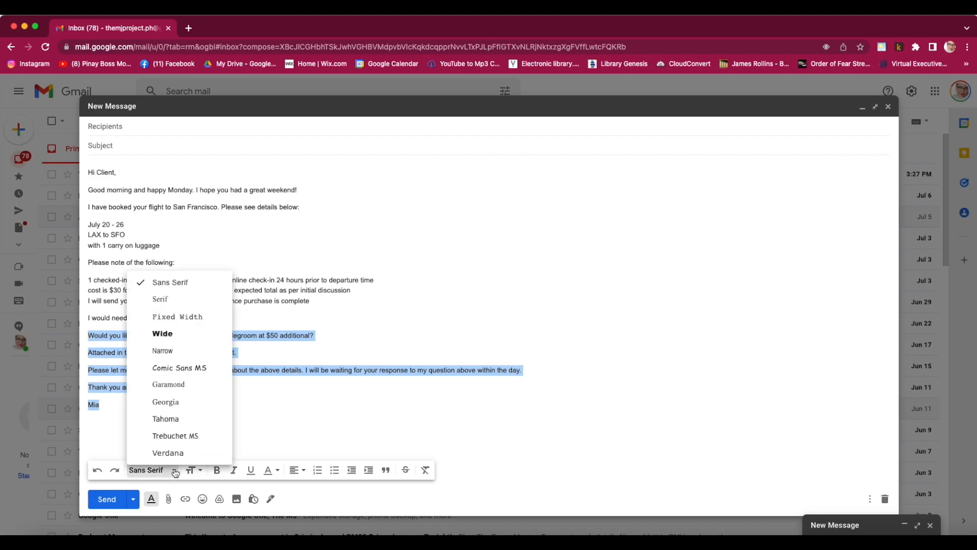
left_click(193, 345)
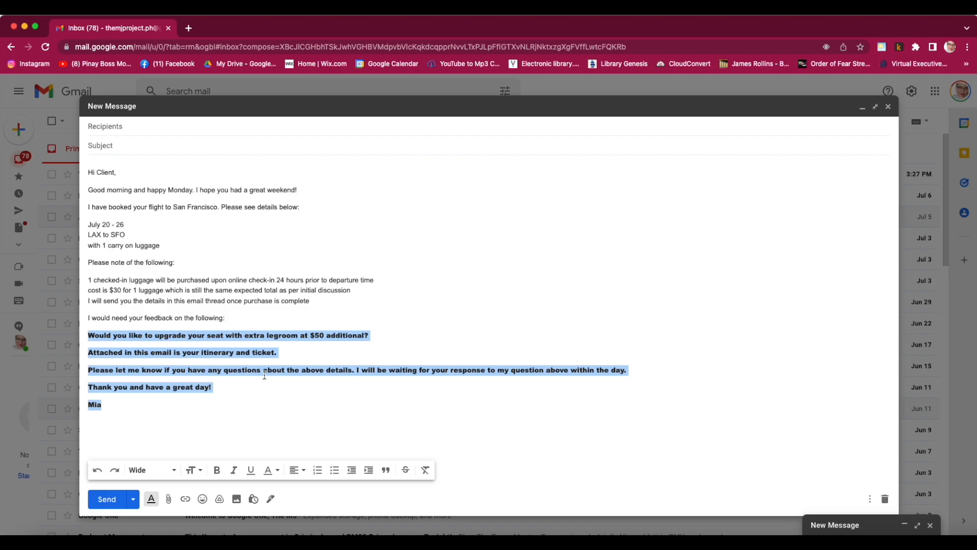
left_click(240, 407)
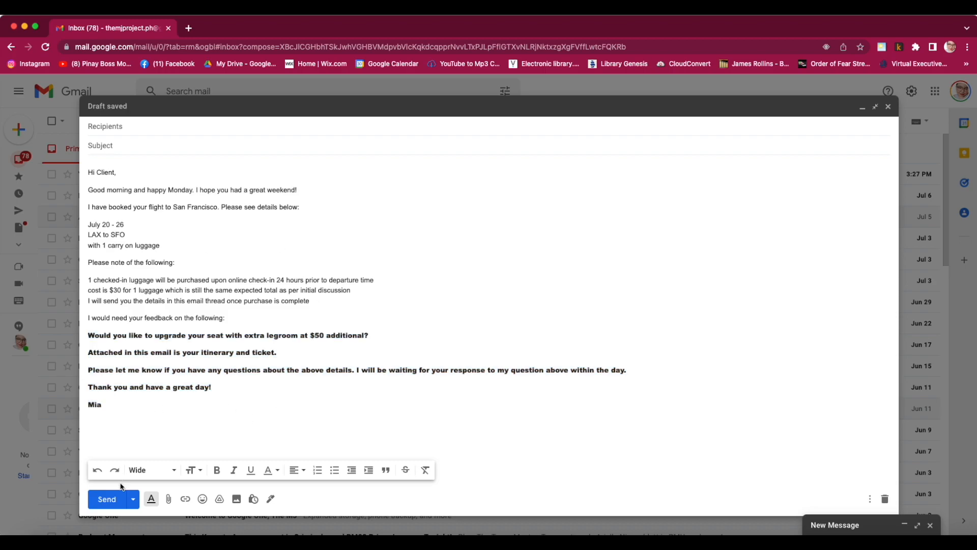
left_click(97, 470)
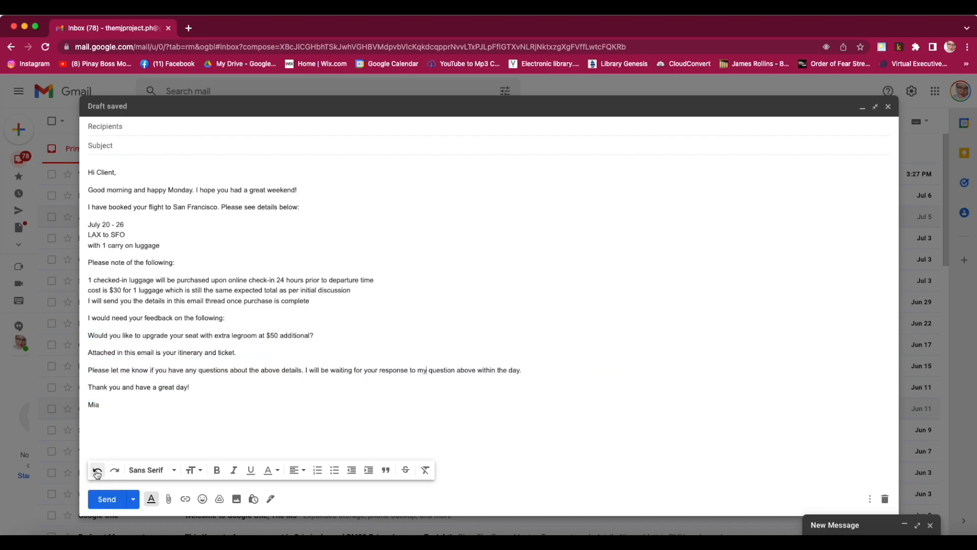
left_click(174, 471)
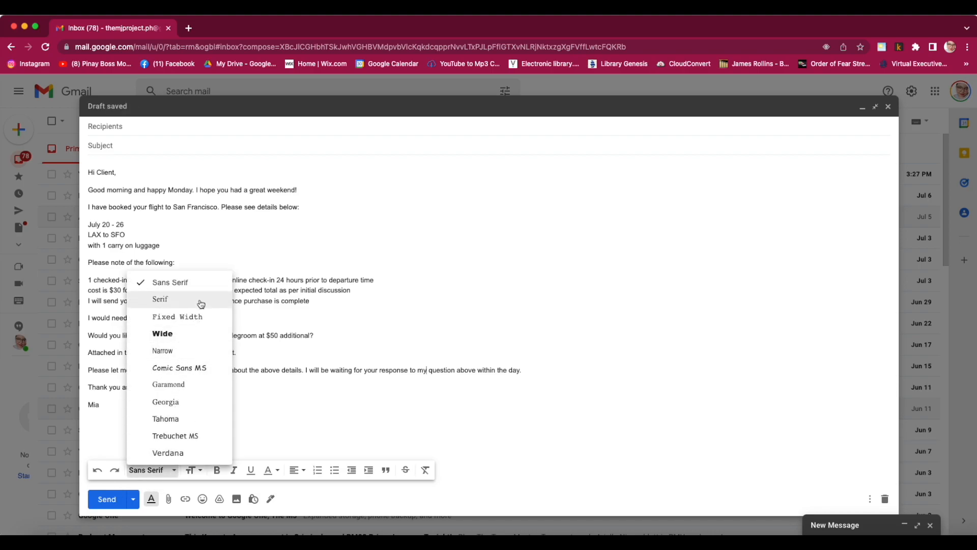
left_click(279, 400)
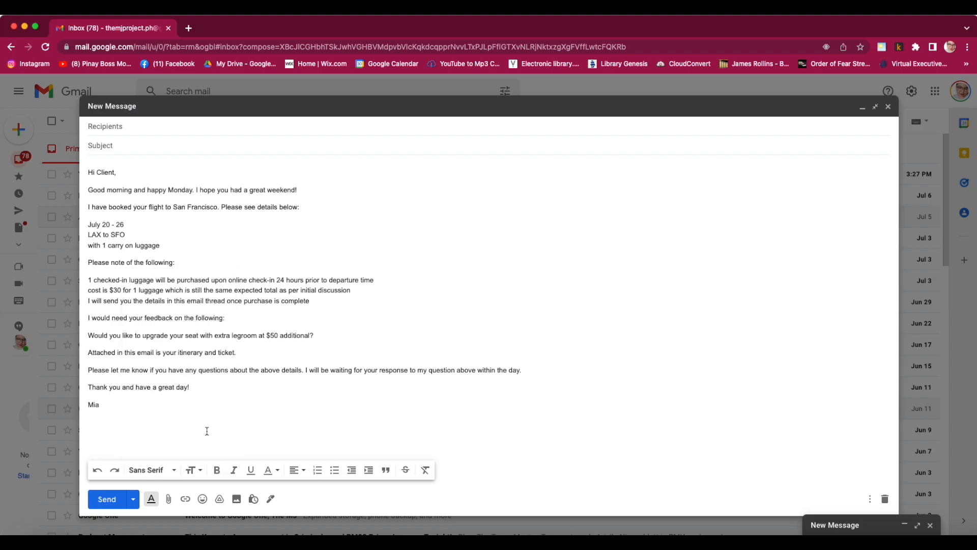
left_click(201, 474)
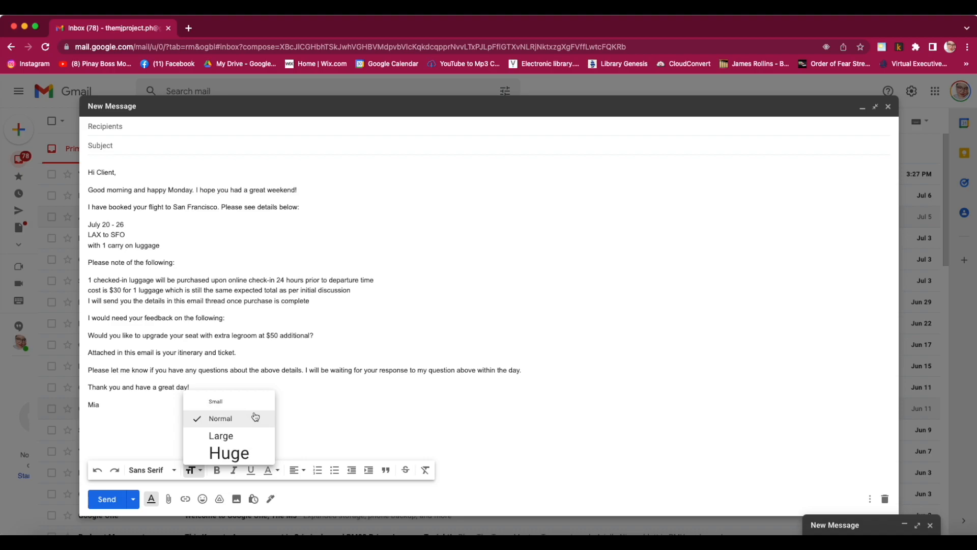
left_click(314, 426)
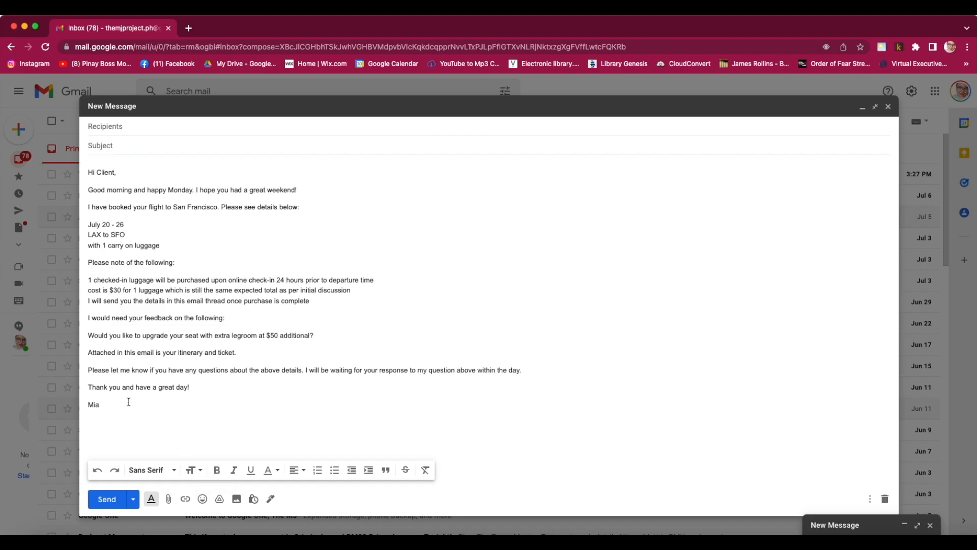
Make the line "I have booked your flight to San Francisco. Please see details below:" bold and italic.
left_click_drag(313, 207, 78, 214)
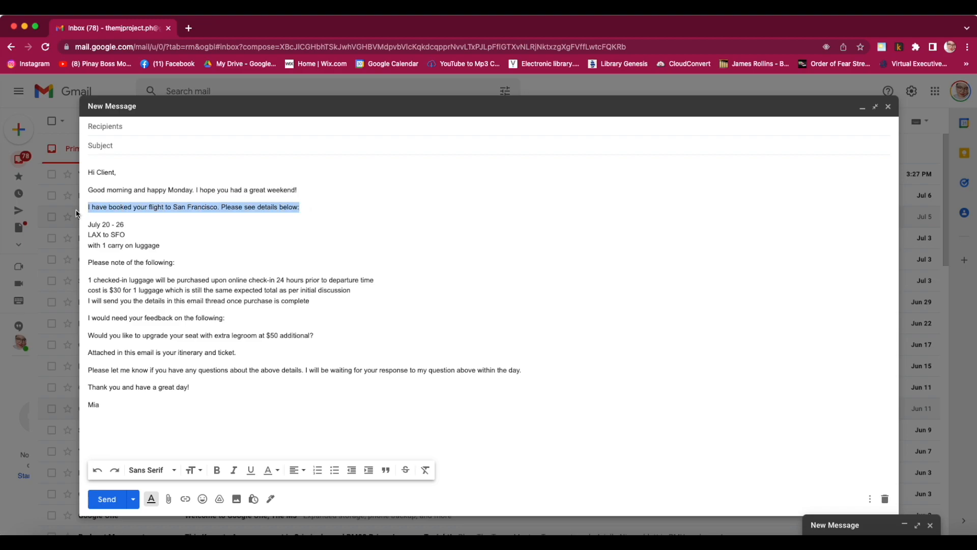
left_click(218, 469)
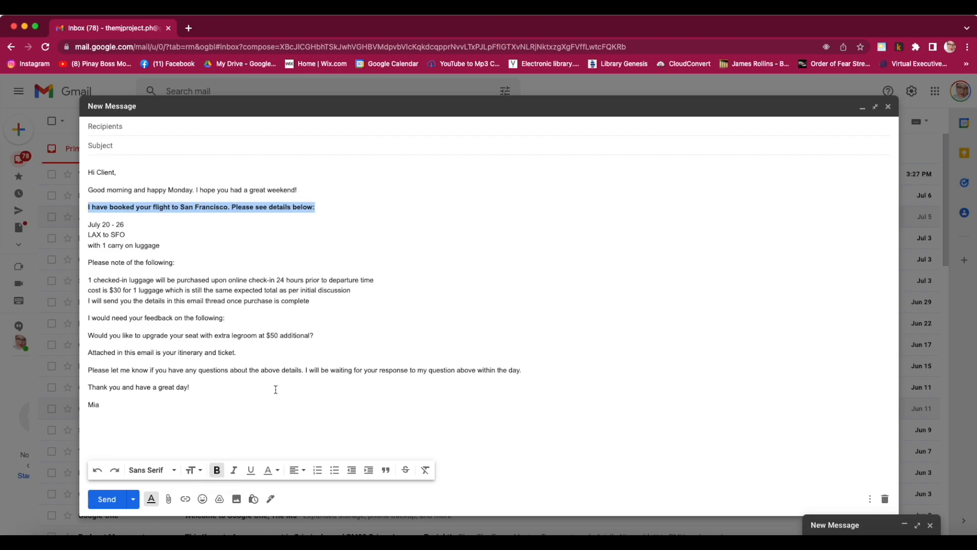
left_click(276, 408)
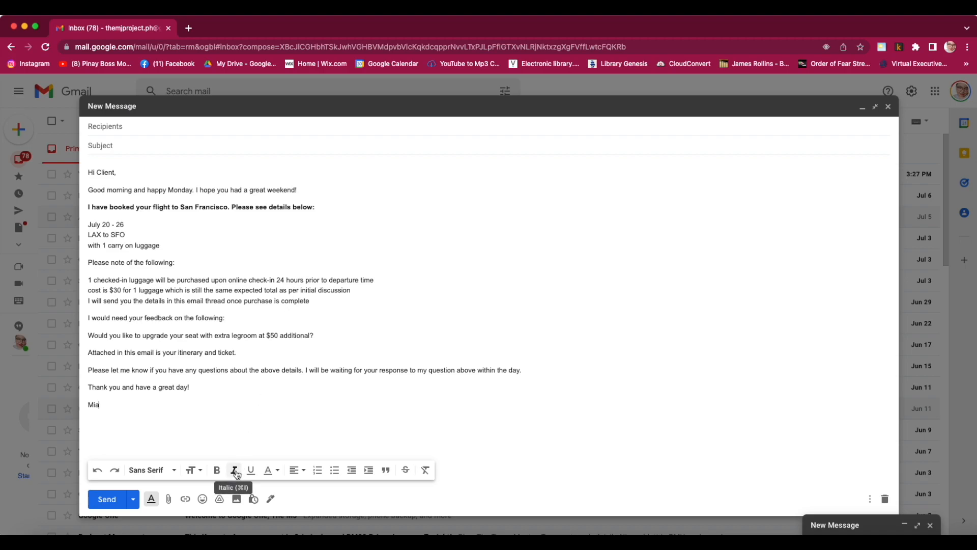
left_click_drag(325, 207, 81, 204)
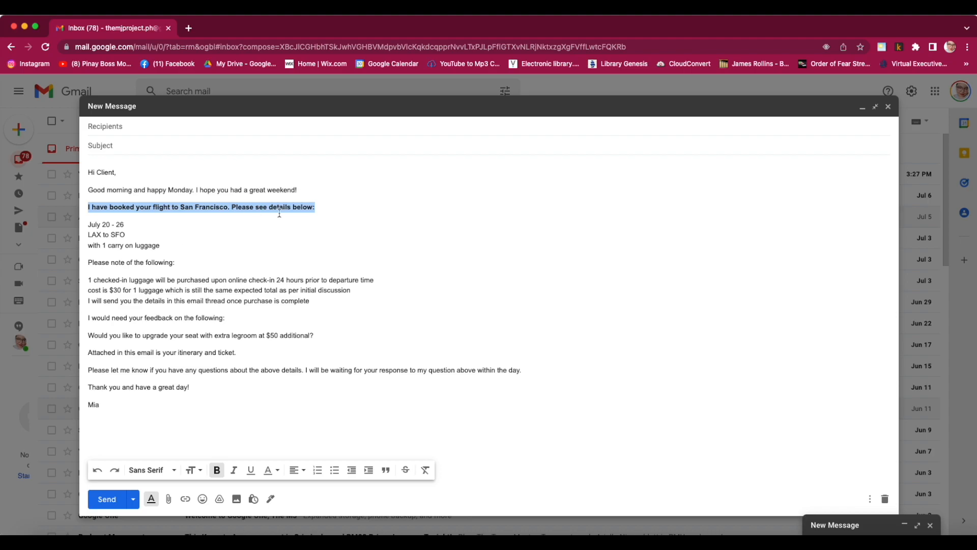
left_click(233, 470)
left_click(305, 238)
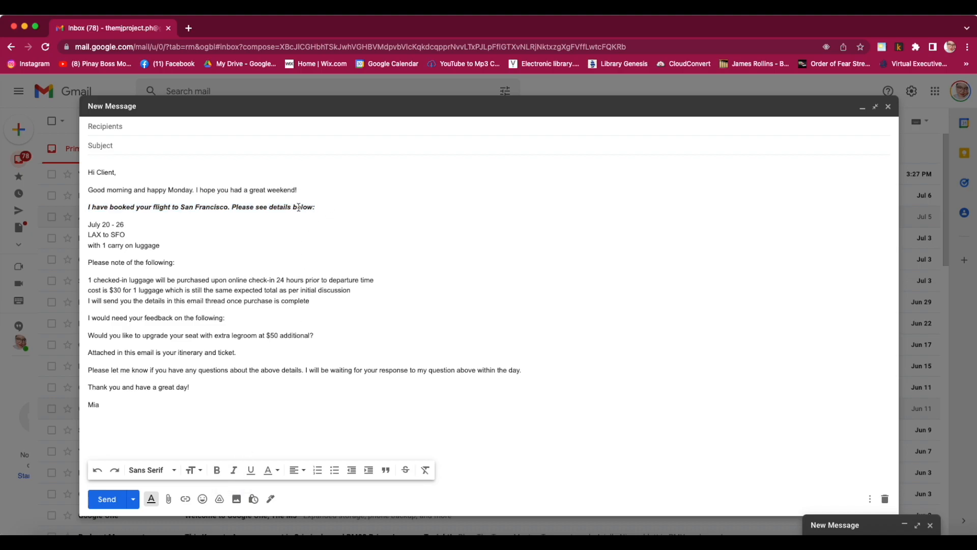
Underline the line "I have booked your flight to San Francisco. Please see details below:".
left_click_drag(127, 217, 87, 213)
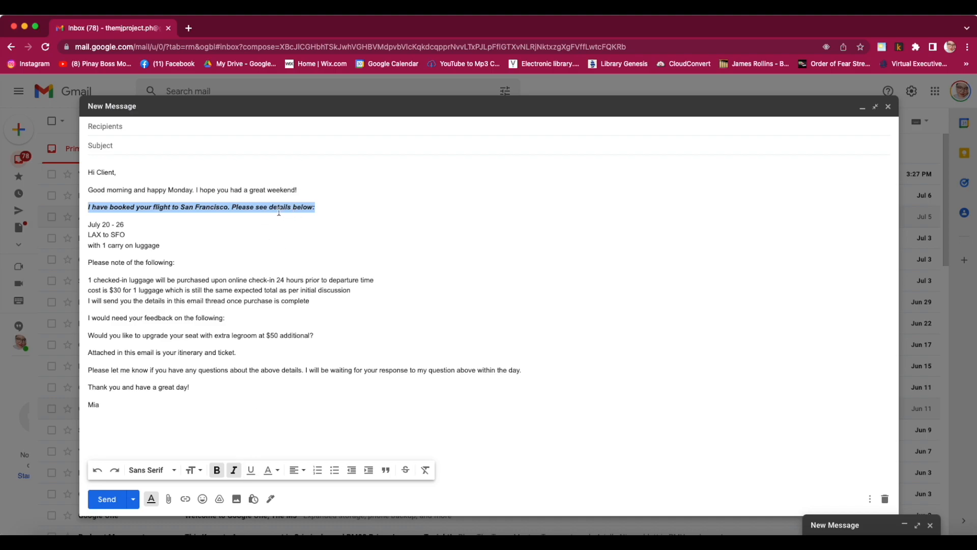
left_click(251, 471)
left_click(279, 242)
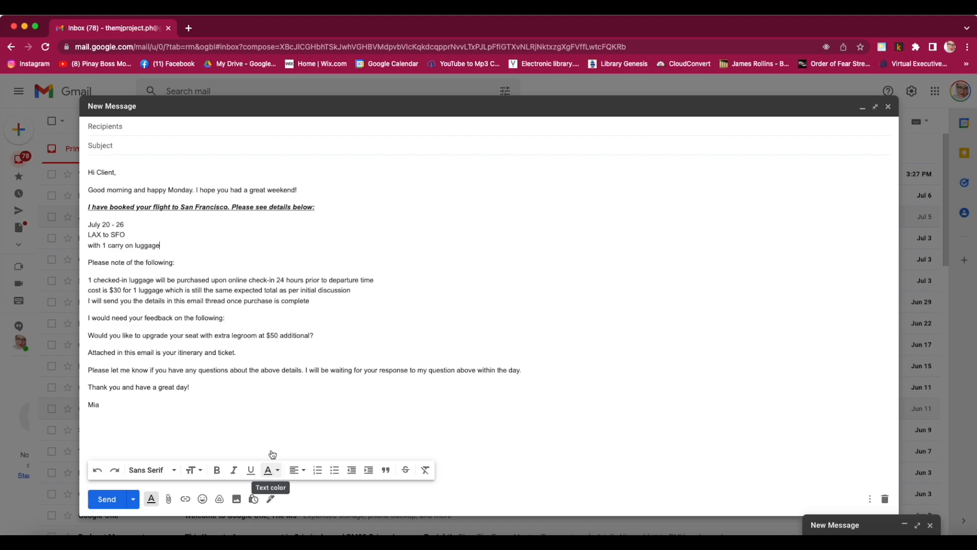
Change the text color of the line "I have booked your flight to San Francisco. Please see details below:" to red.
left_click(278, 471)
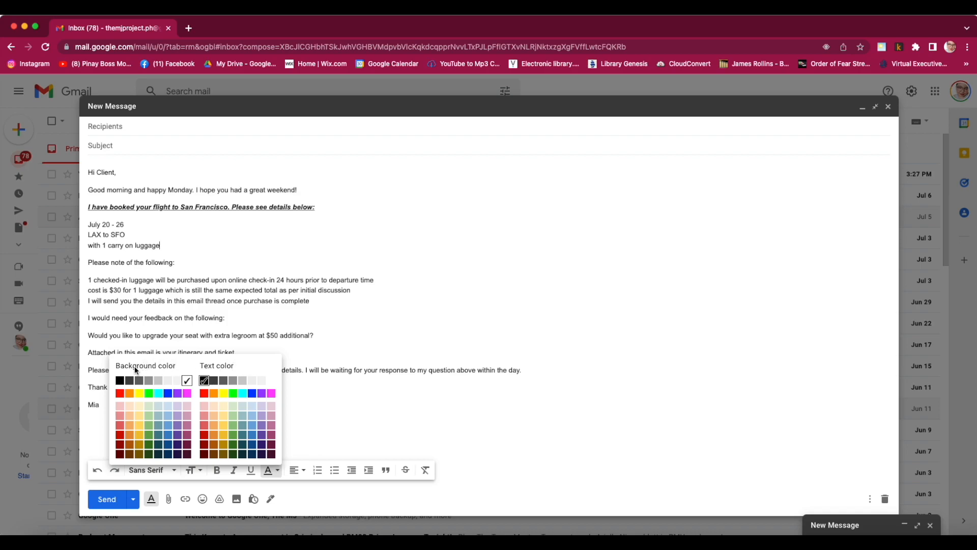
left_click(234, 237)
left_click_drag(337, 204, 87, 207)
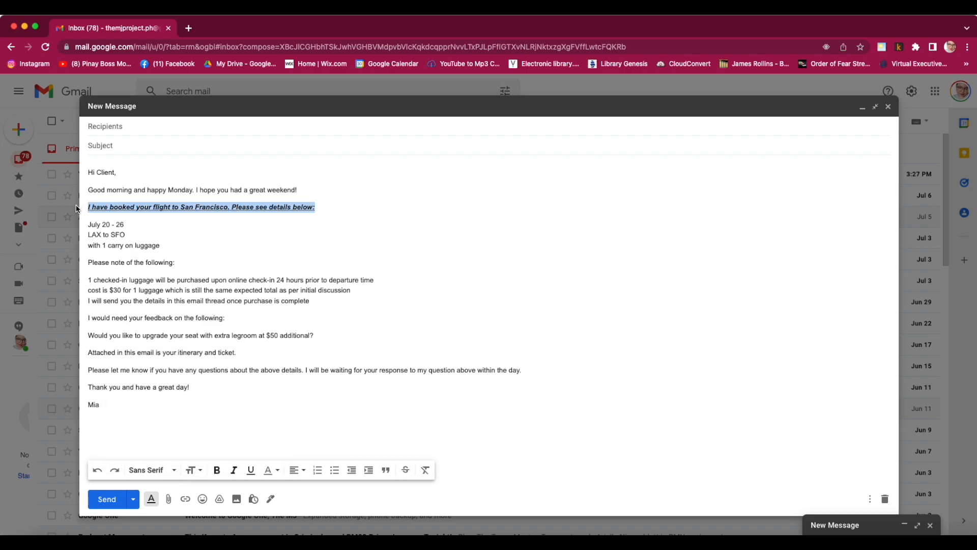
left_click(270, 470)
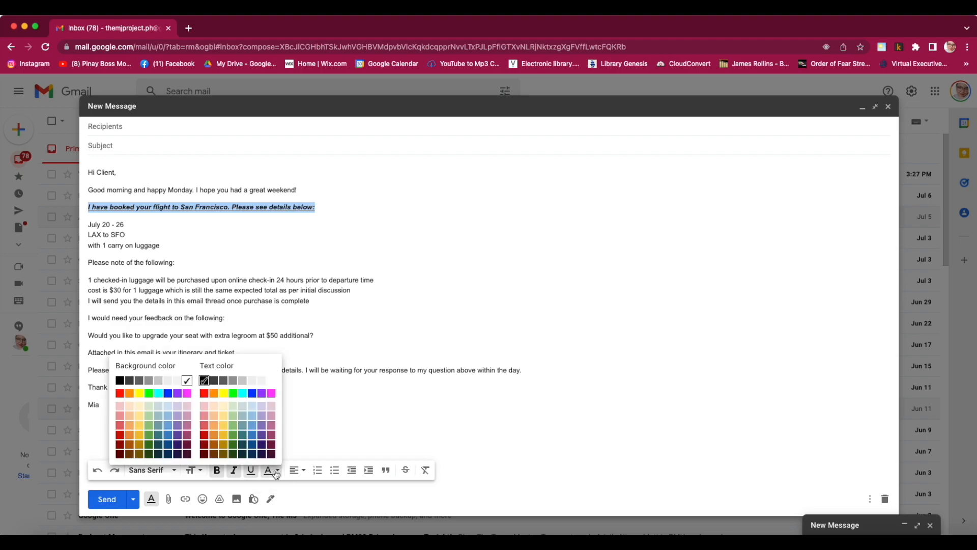
left_click(205, 393)
left_click(261, 255)
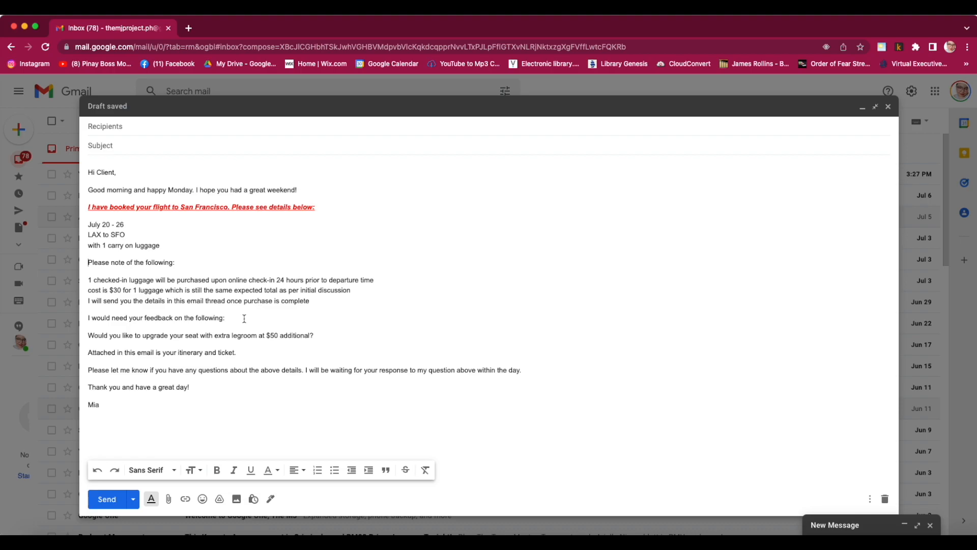
Apply a light yellow background color to "$50 additional" in the seat upgrade question.
left_click_drag(311, 336, 267, 337)
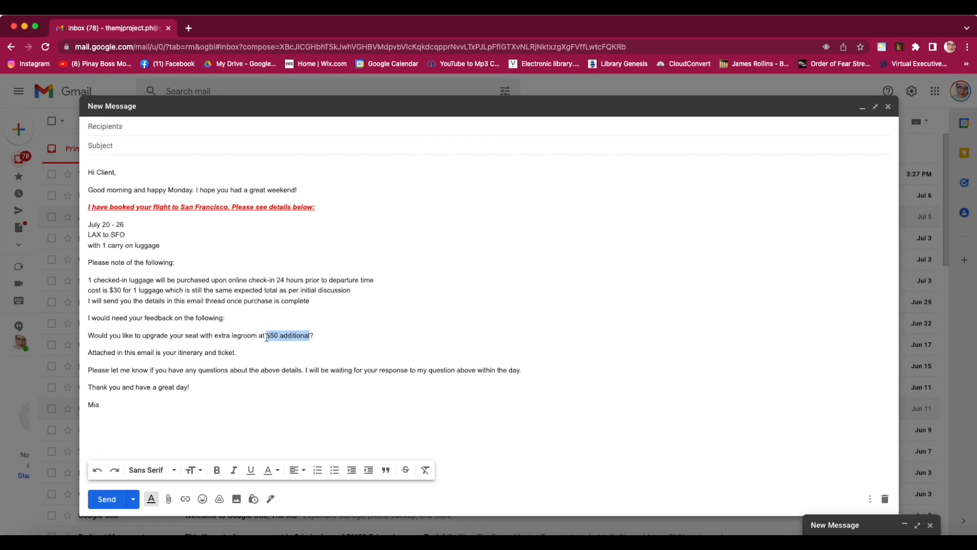
left_click(279, 473)
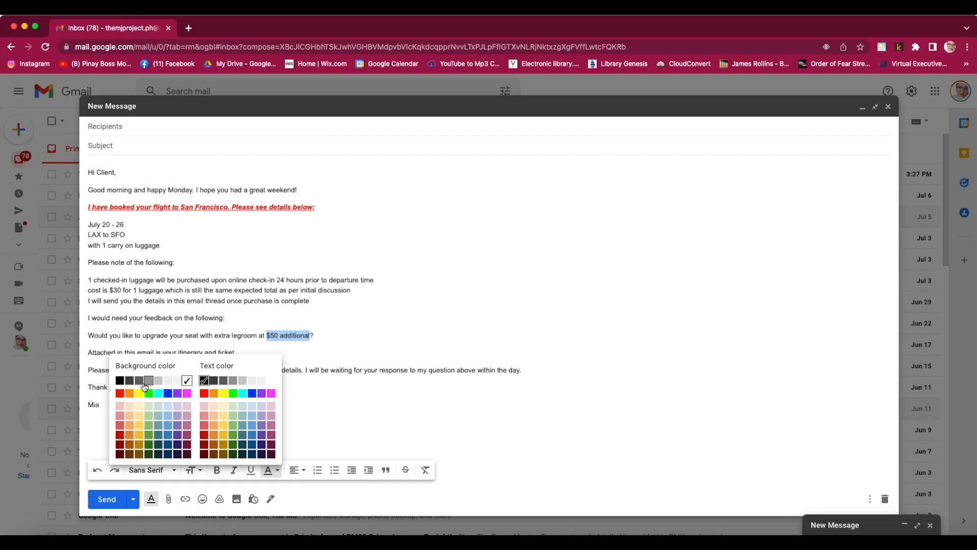
left_click(139, 410)
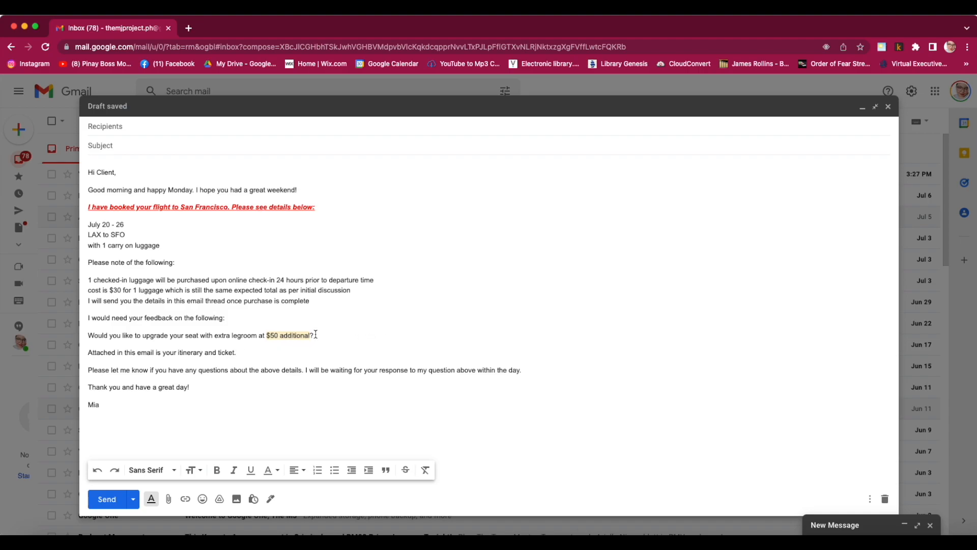
Align the entire message body, from the greeting through the signature, to the right.
left_click(297, 472)
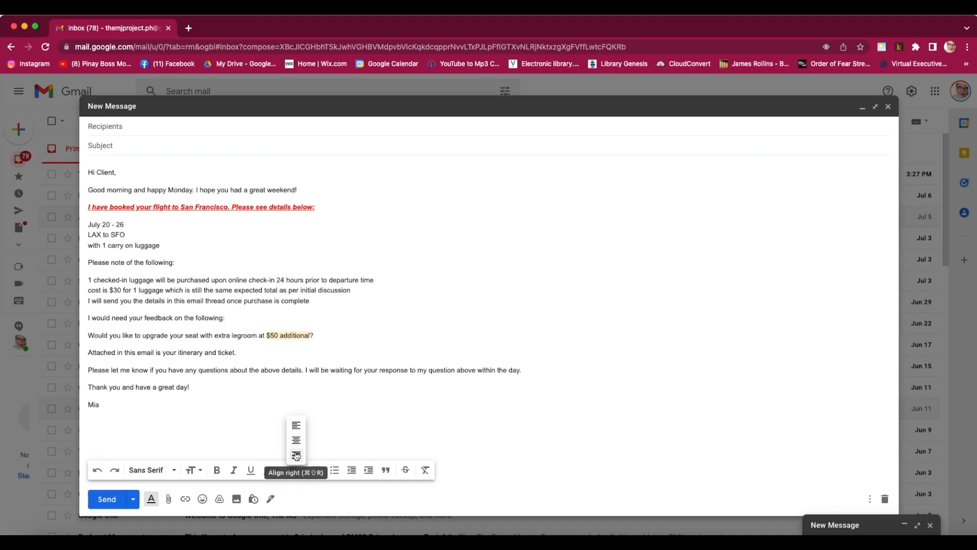
left_click(251, 308)
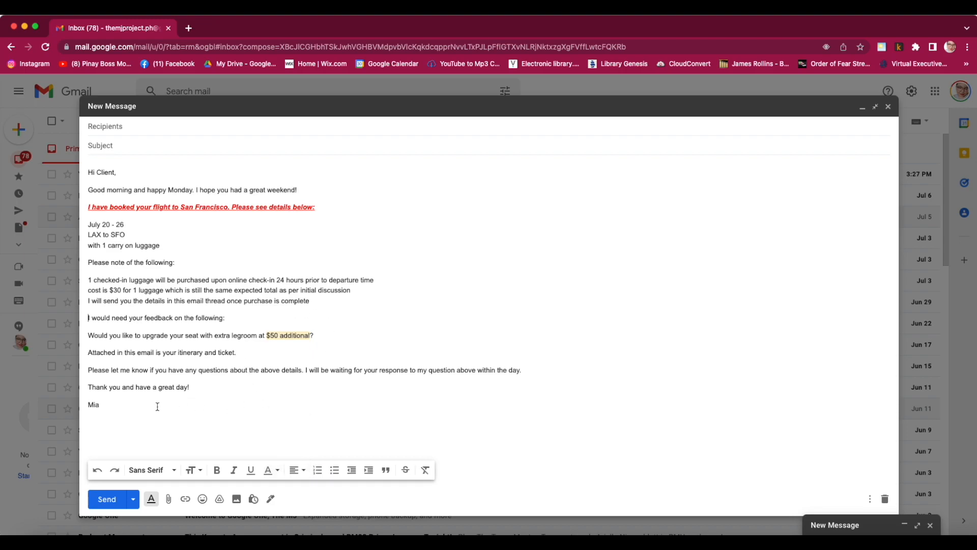
left_click_drag(116, 411, 89, 172)
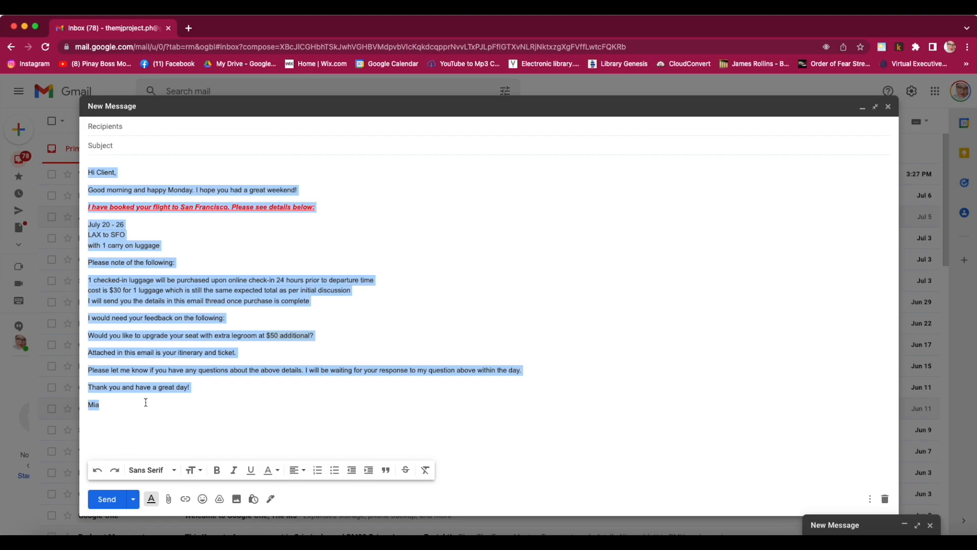
left_click(297, 470)
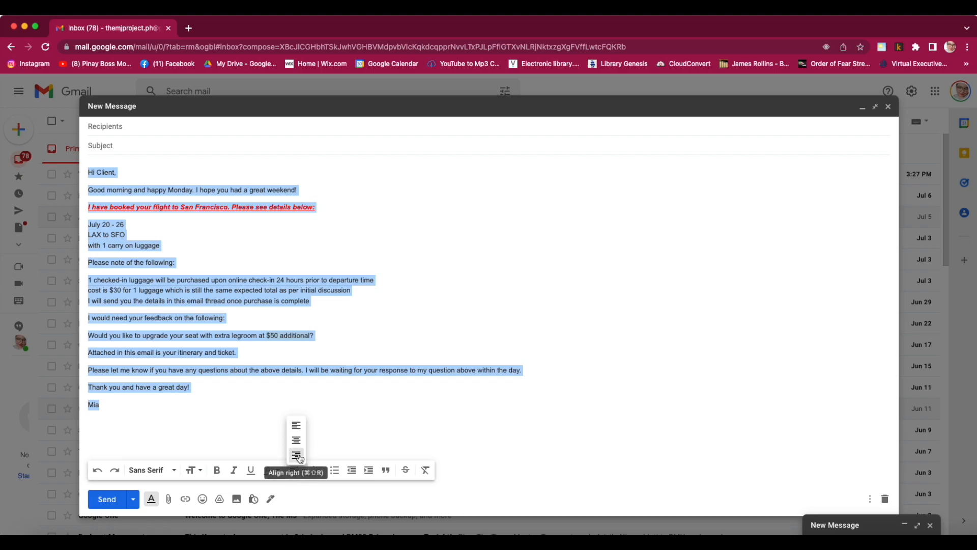
left_click(300, 458)
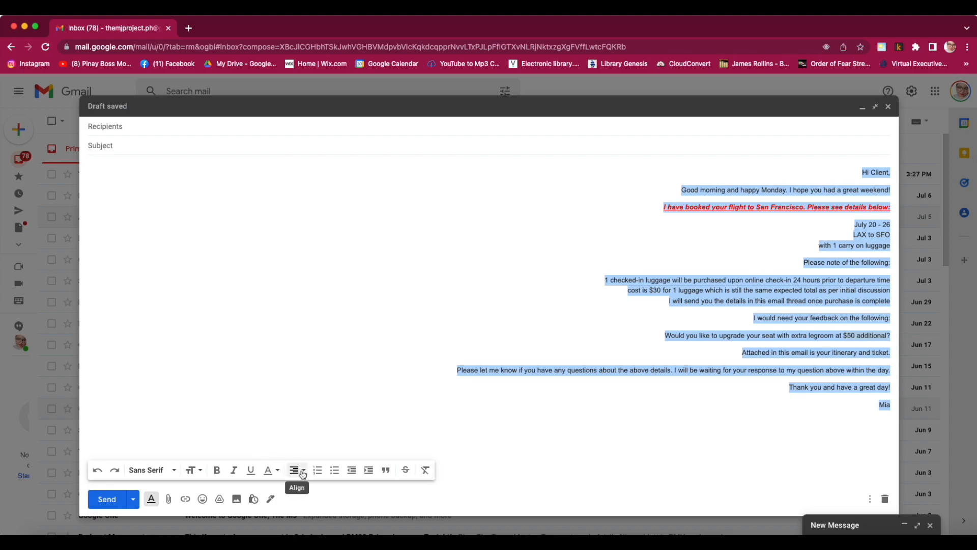
Center the entire message body, from the greeting through the signature.
left_click(300, 472)
left_click(296, 441)
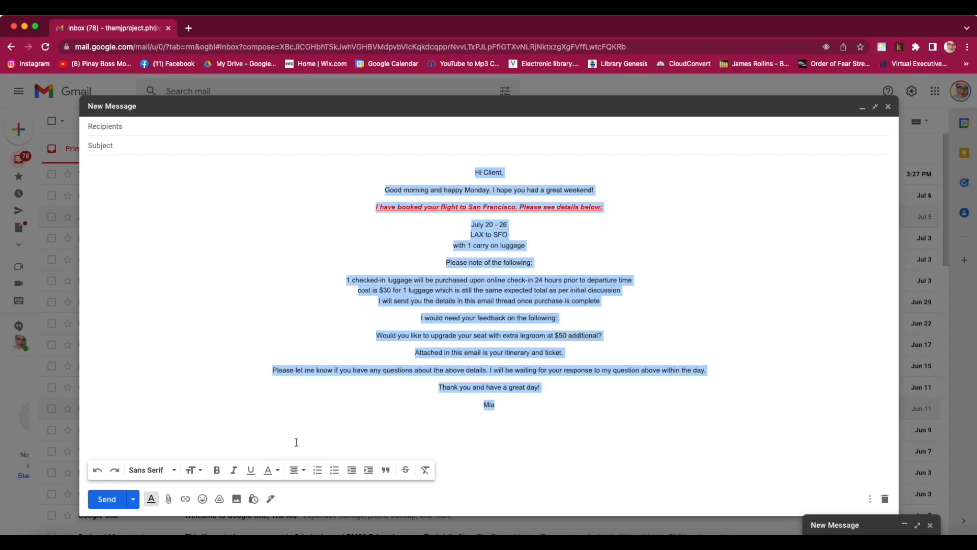
left_click(637, 255)
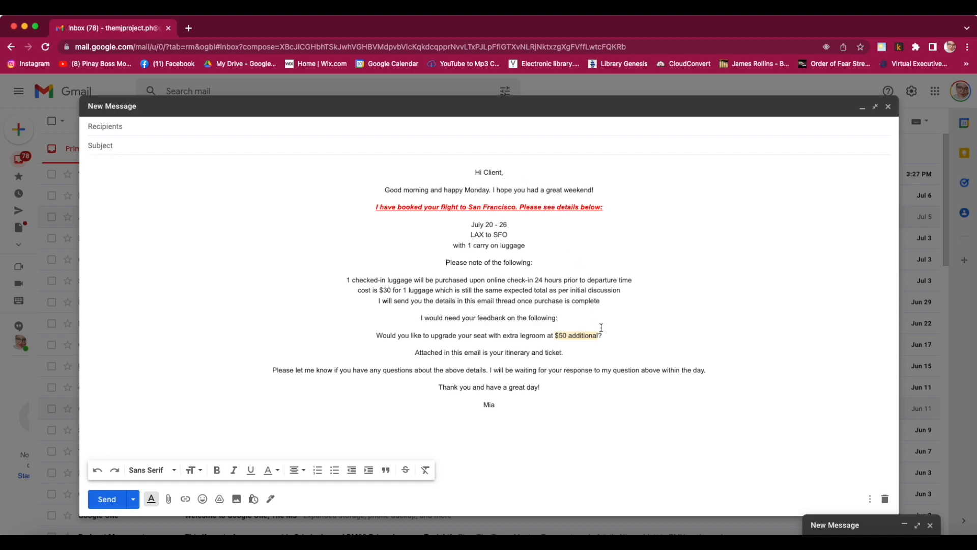
Align the text from "Please note of the following:" through the signature to the left.
left_click_drag(529, 410, 449, 291)
left_click(579, 239)
left_click_drag(538, 246, 373, 199)
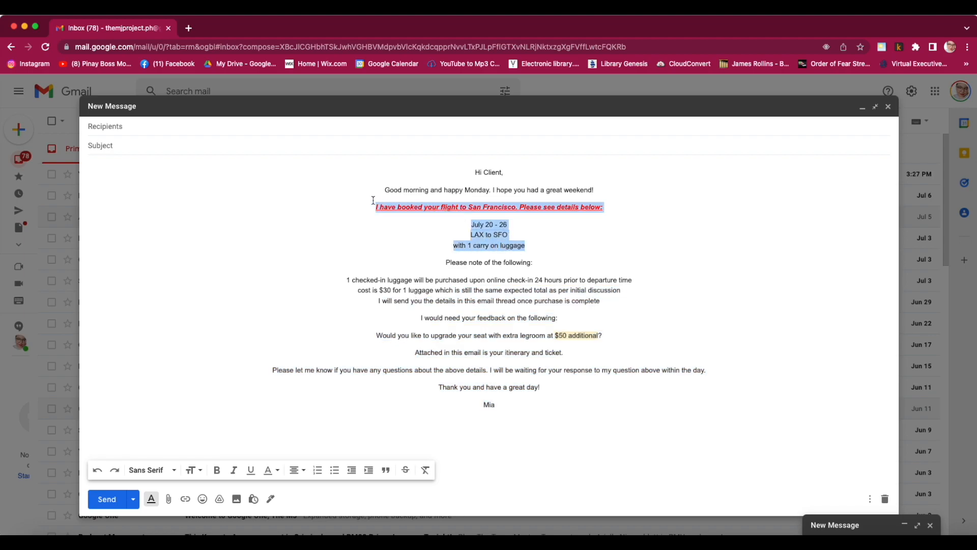
left_click(623, 261)
left_click_drag(535, 415, 441, 263)
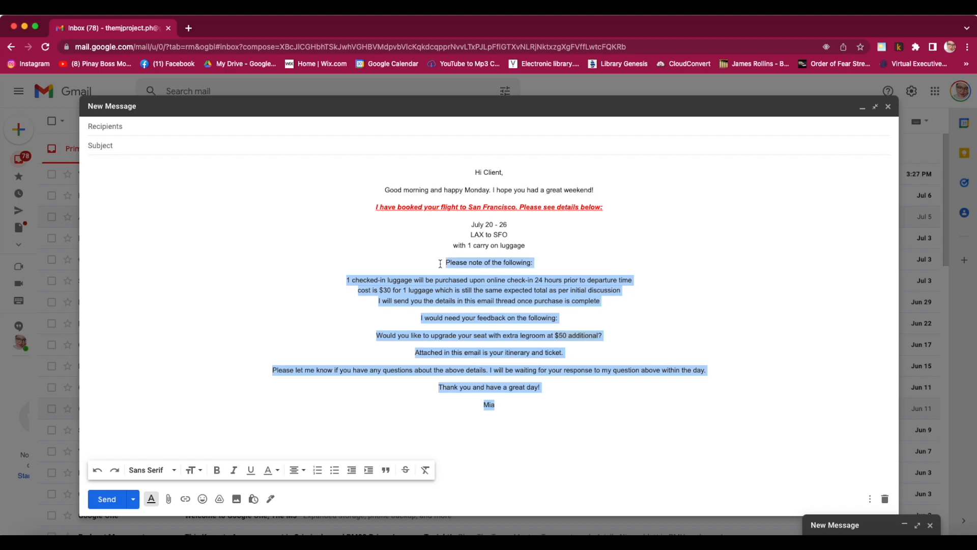
left_click(303, 472)
left_click(296, 426)
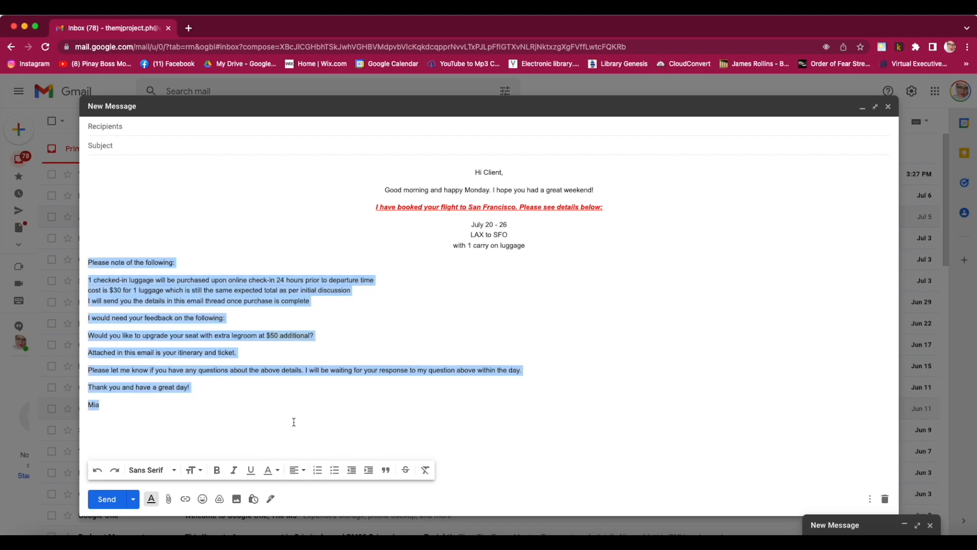
Align the "Hi Client," greeting and the "Good morning and happy Monday" line to the right.
left_click_drag(601, 192, 466, 174)
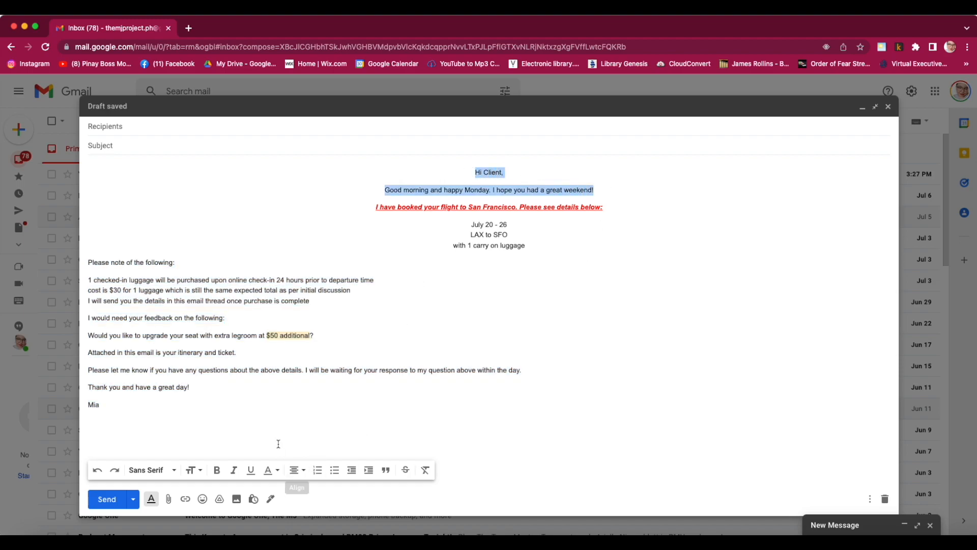
left_click(305, 471)
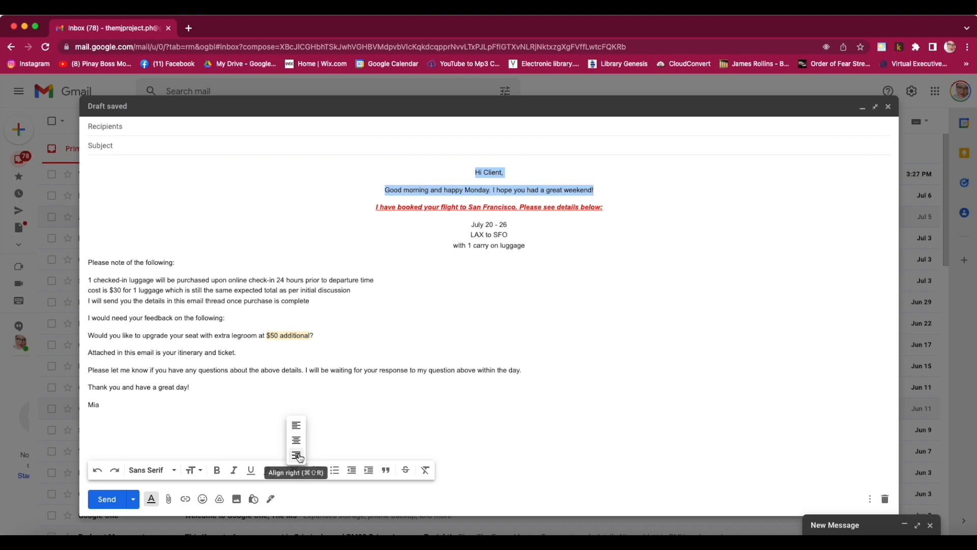
left_click(298, 456)
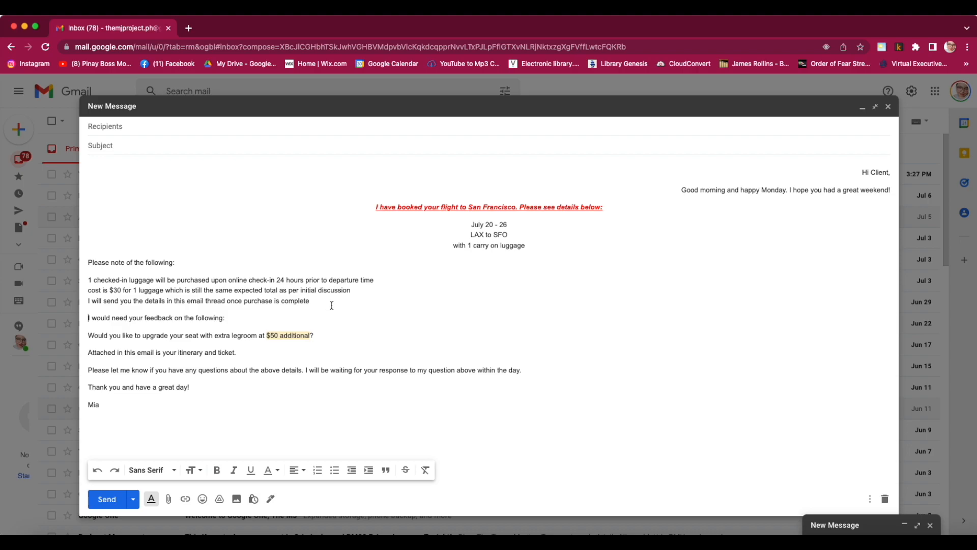
Format the three lines under "Please note of the following:" as a numbered list.
left_click_drag(310, 301, 88, 280)
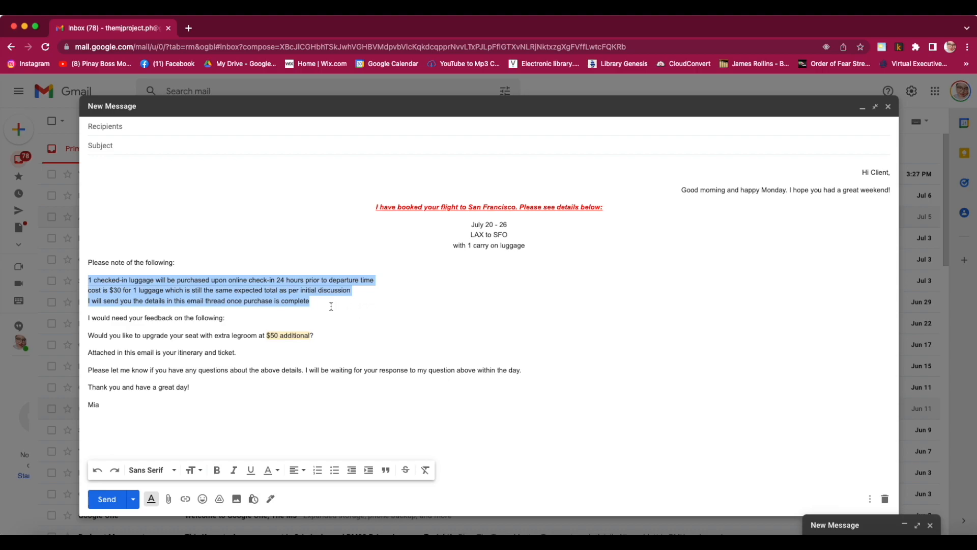
left_click(317, 470)
left_click(267, 318)
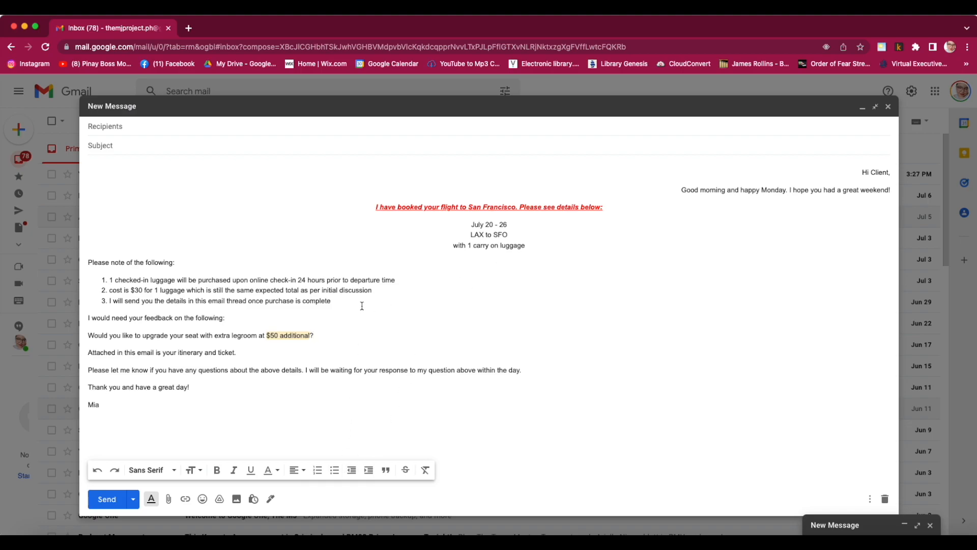
Convert the three items under "Please note of the following:" to a bulleted list.
left_click_drag(332, 301, 109, 280)
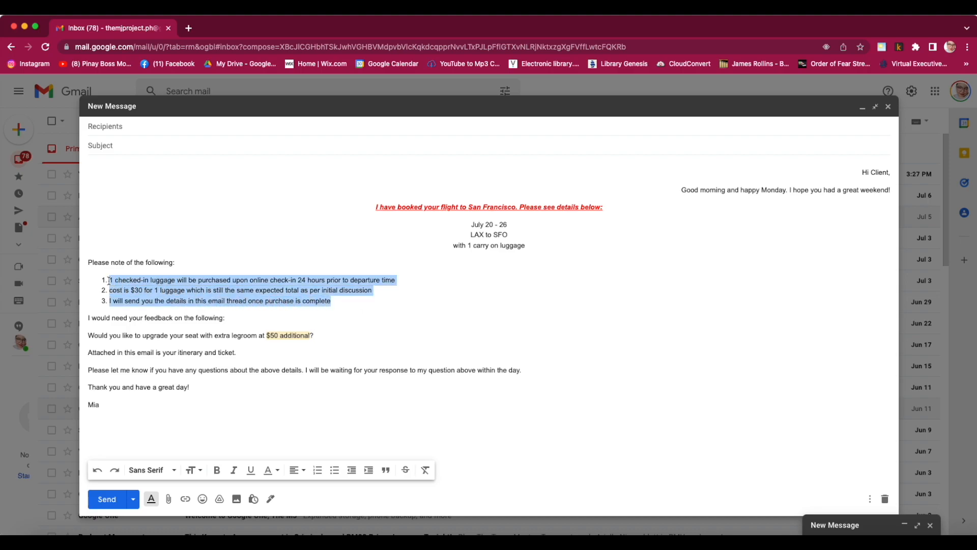
left_click(334, 470)
left_click(373, 319)
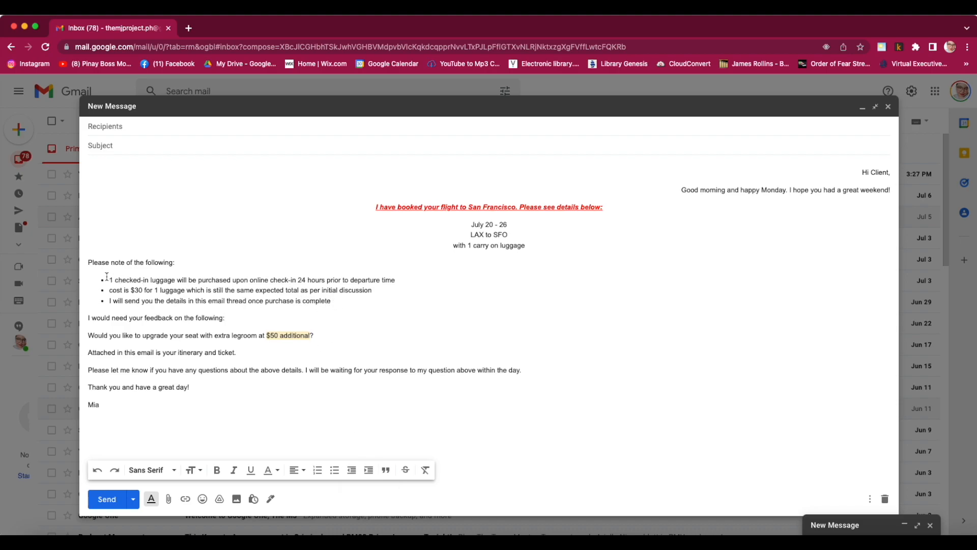
Decrease the indent of the first bullet, "1 checked-in luggage will be purchased", to move it out of the list.
left_click_drag(332, 301, 106, 280)
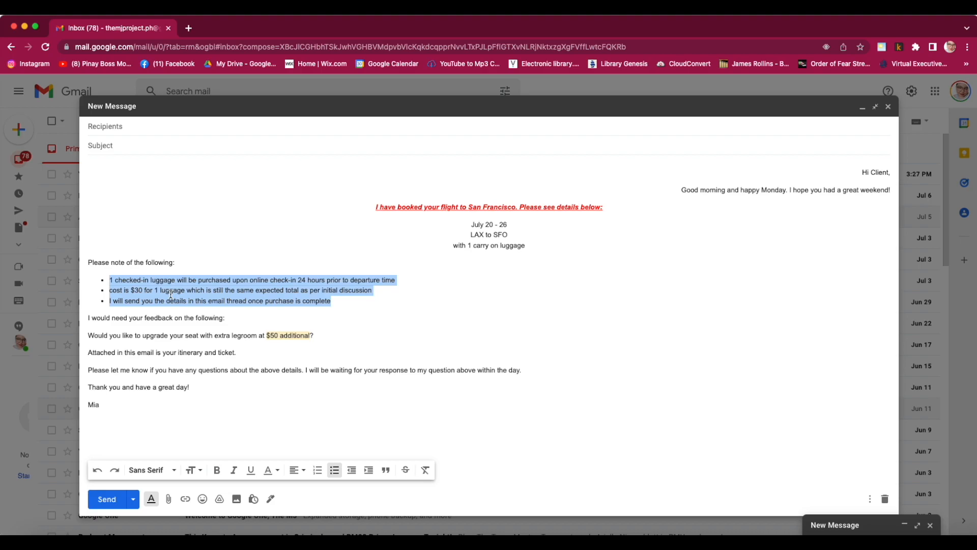
left_click(364, 311)
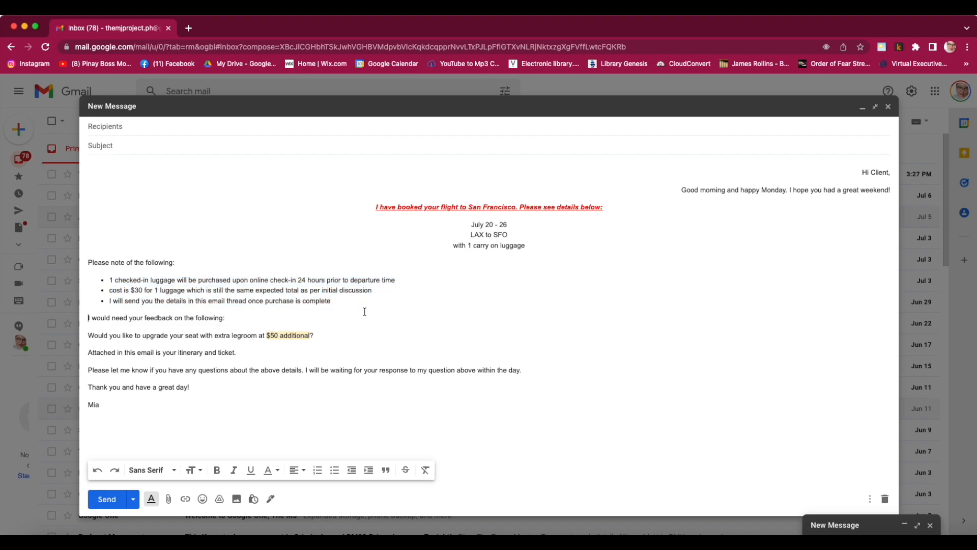
left_click(109, 279)
left_click_drag(397, 280, 105, 282)
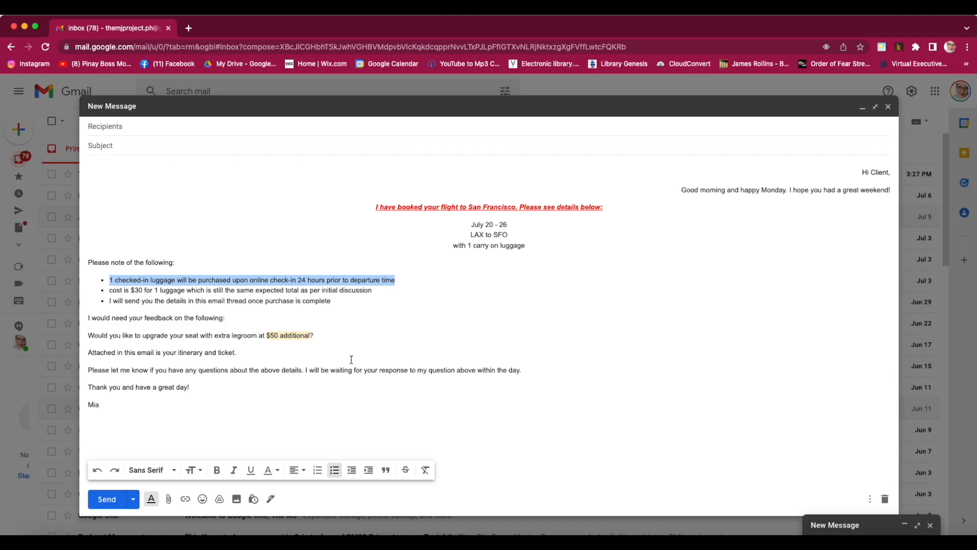
left_click(360, 341)
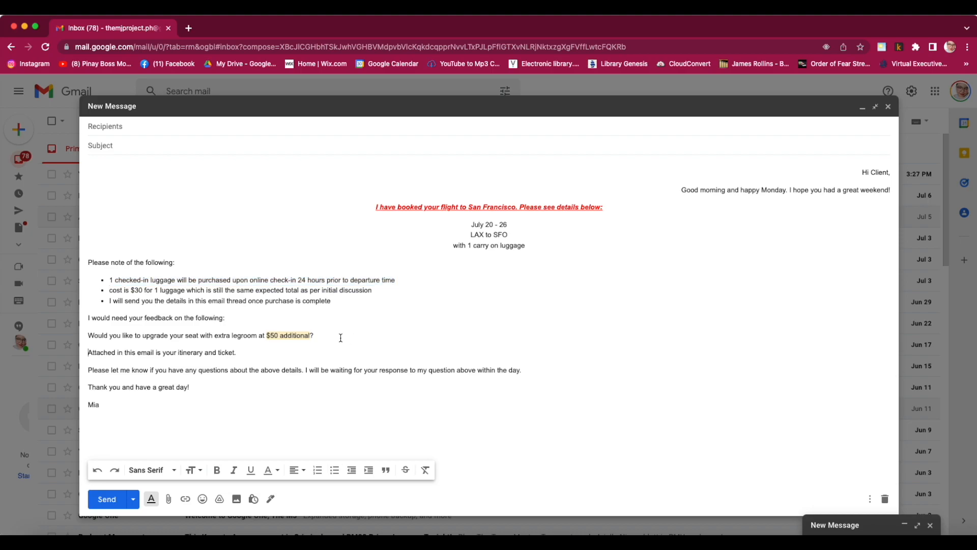
left_click(110, 280)
left_click(352, 473)
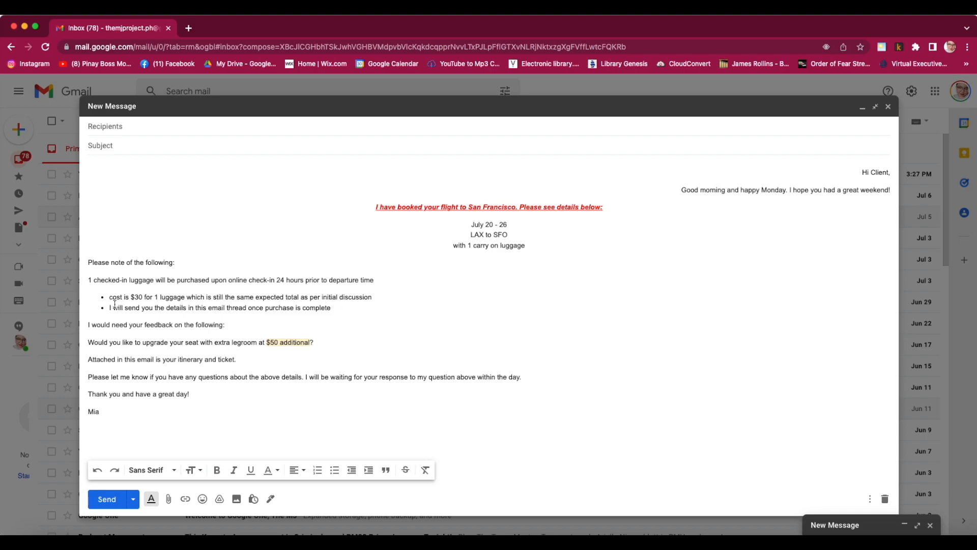
Indent the bullet "I will send you the details in this email thread" by one level and move it back out one level.
left_click_drag(109, 308, 312, 316)
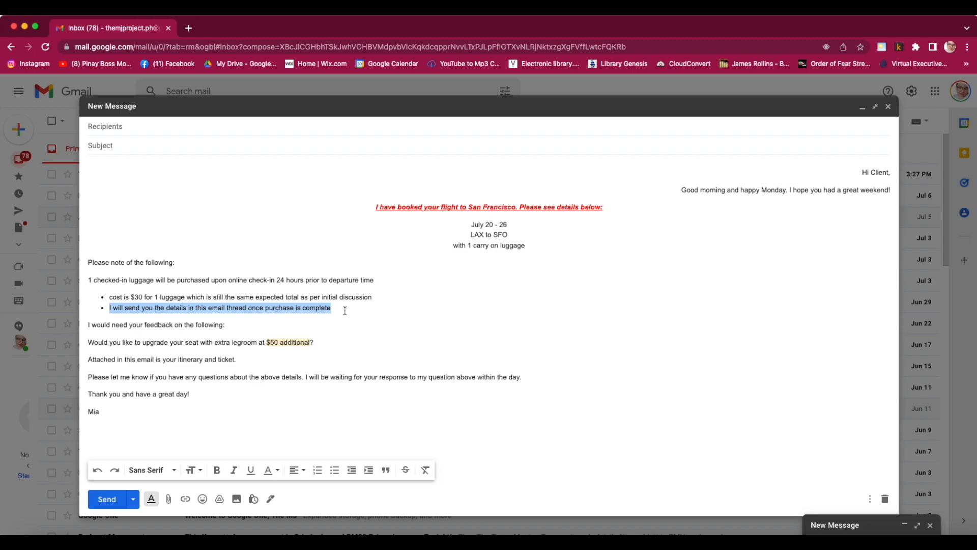
left_click(106, 298)
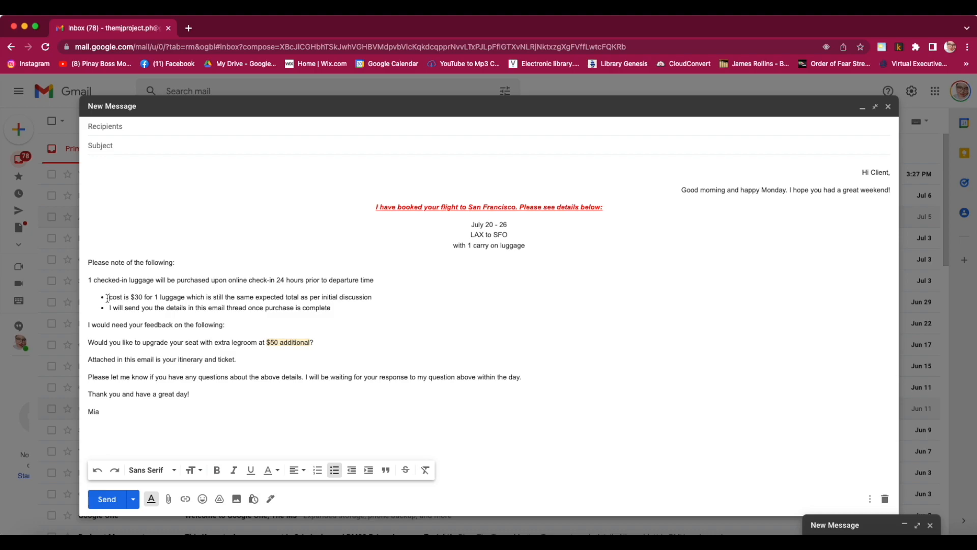
left_click_drag(108, 299, 372, 299)
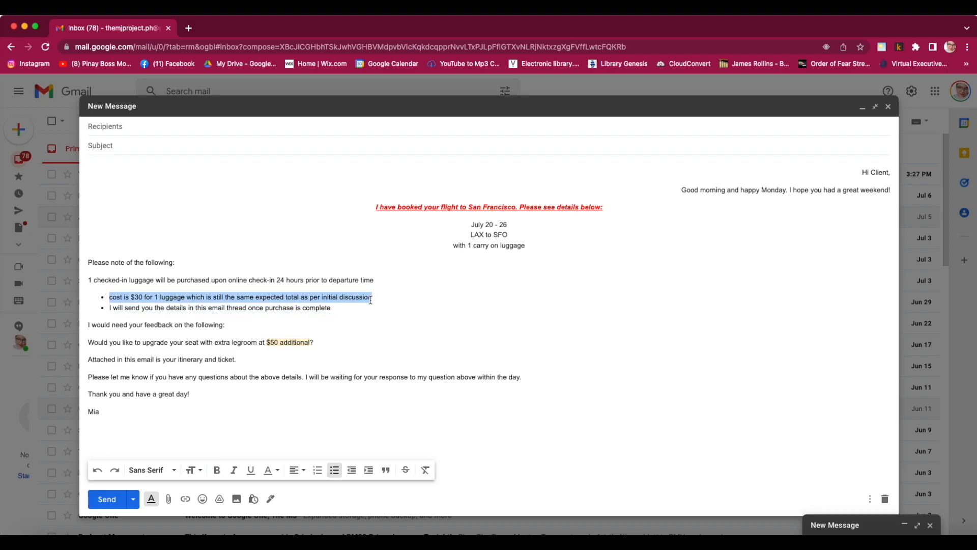
left_click(109, 310)
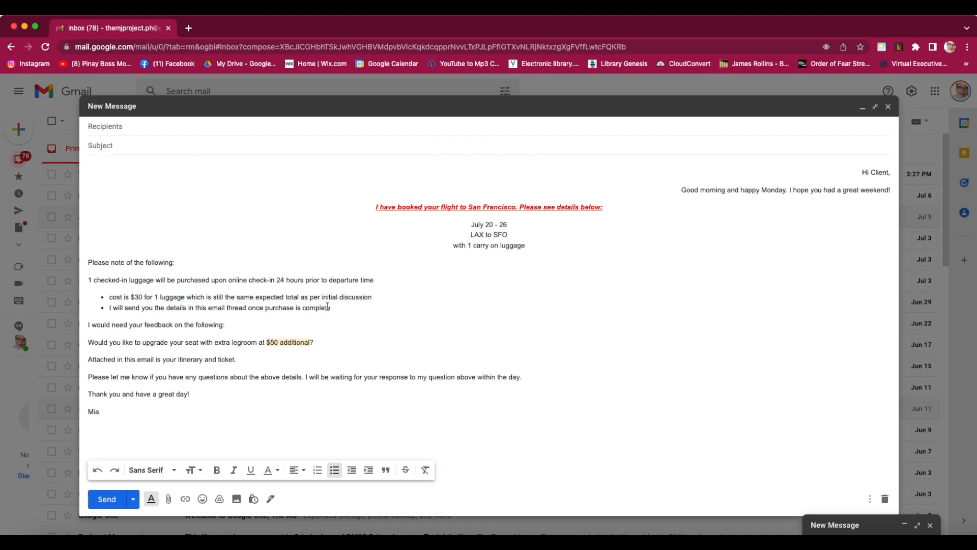
left_click_drag(333, 308, 109, 309)
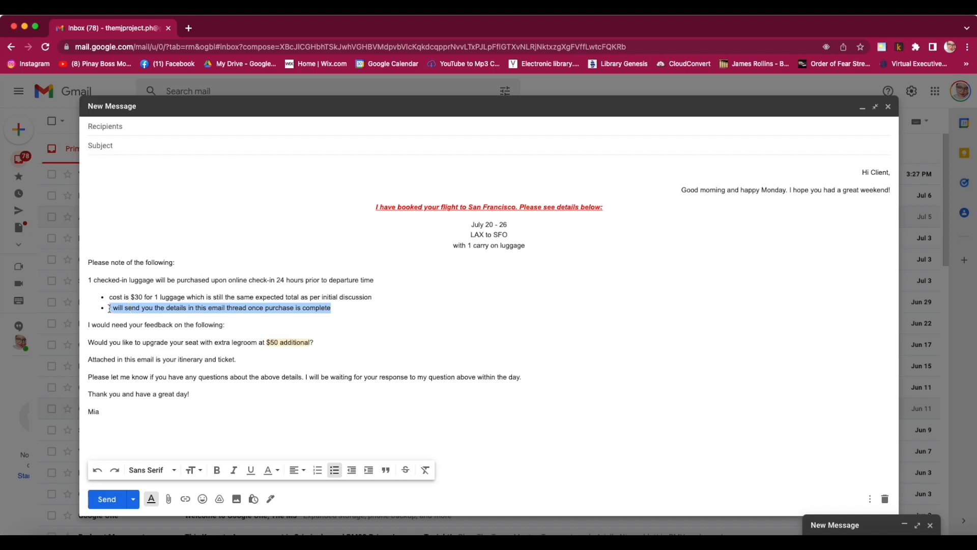
left_click(109, 308)
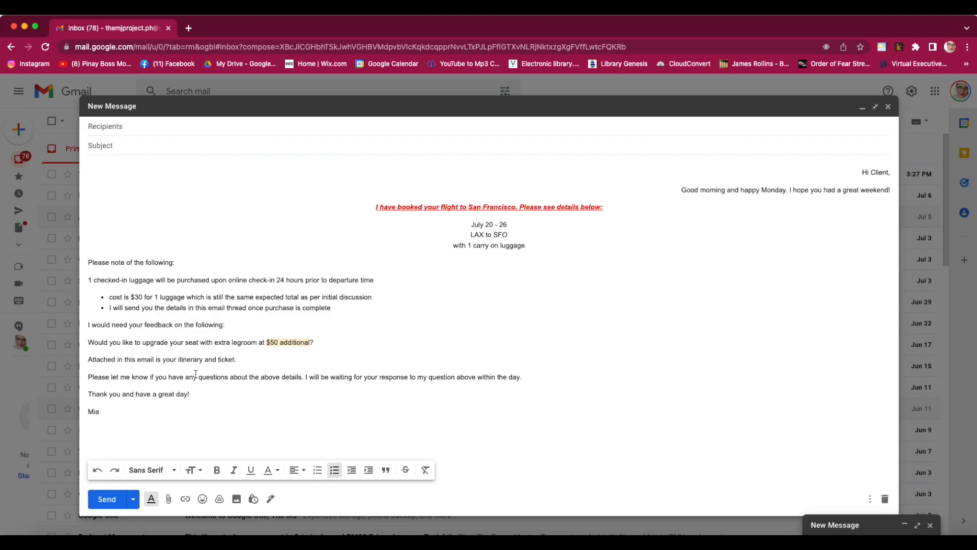
left_click(369, 470)
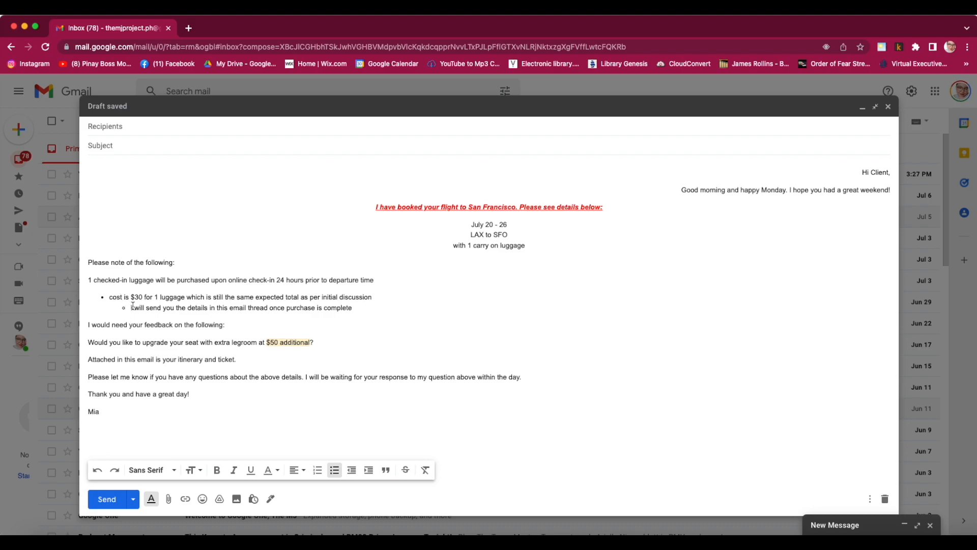
left_click(145, 306)
left_click(352, 472)
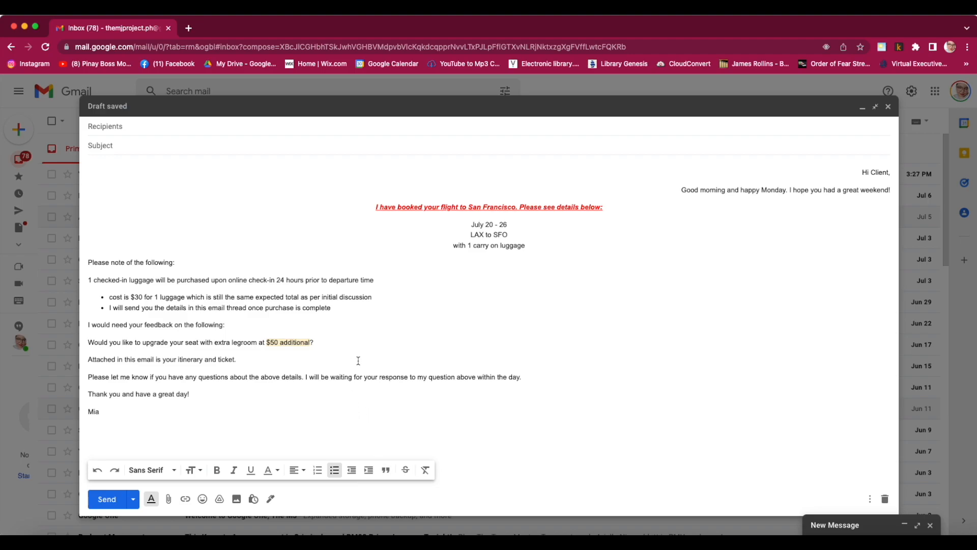
Format the paragraph starting "Please let me know if you have any questions about the above details" as a quote.
left_click_drag(515, 378, 87, 377)
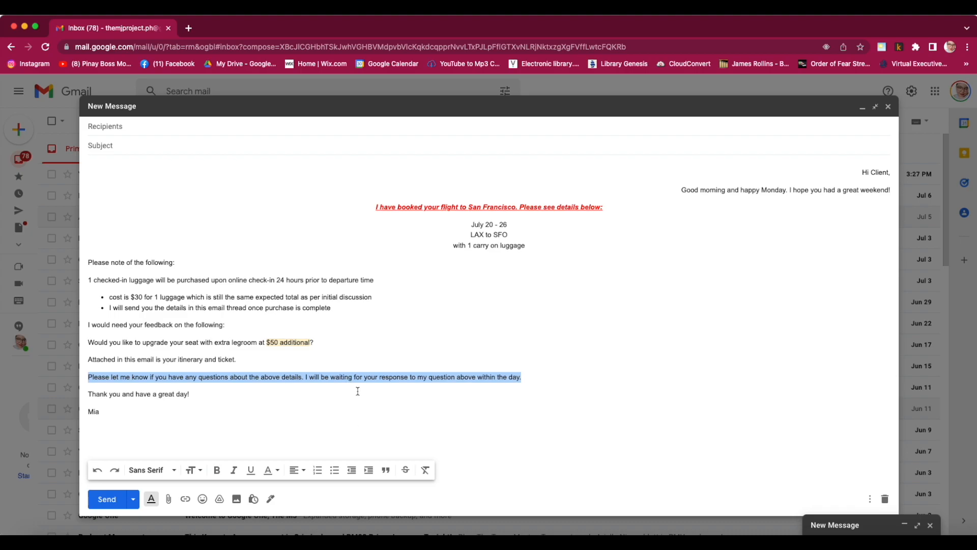
left_click(386, 470)
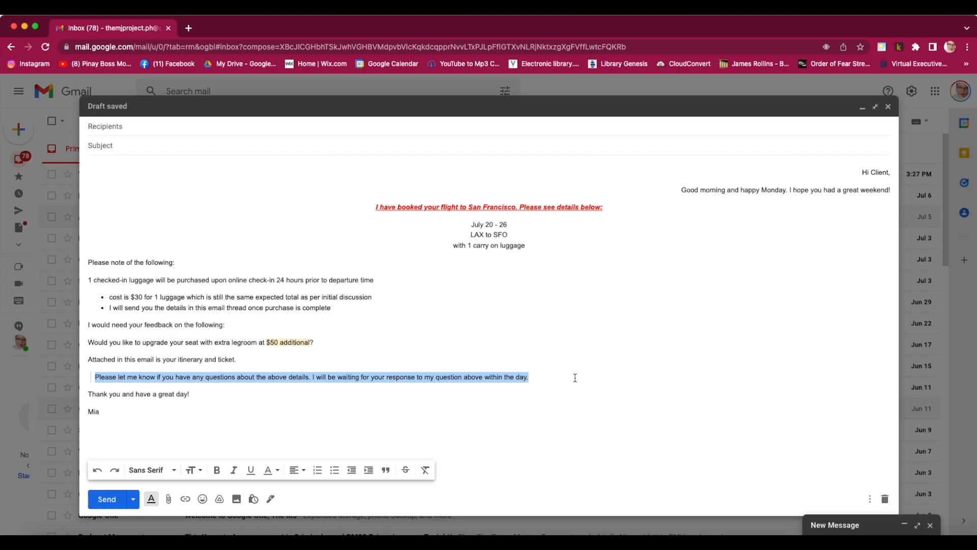
left_click(541, 379)
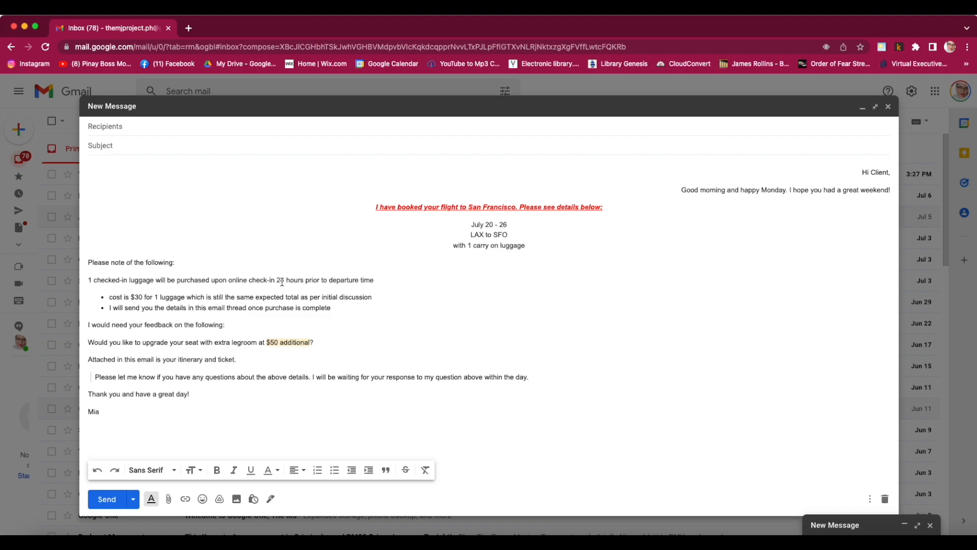
Strike through "24 hours" in the checked-in luggage line.
left_click_drag(285, 280, 376, 281)
left_click_drag(302, 285, 303, 283)
left_click(406, 470)
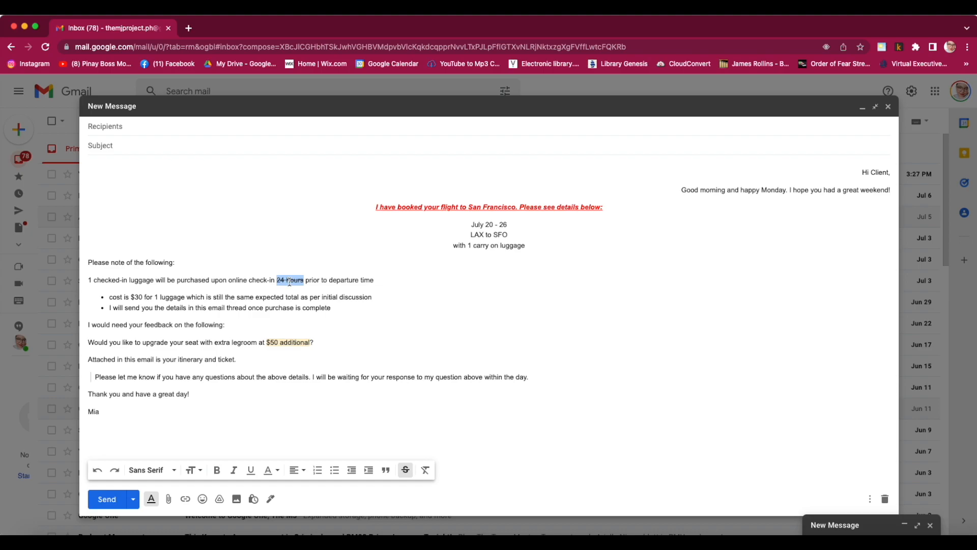
Insert "12 hours" before "prior to departure time" in the checked-in luggage line, without strikethrough.
left_click(306, 281)
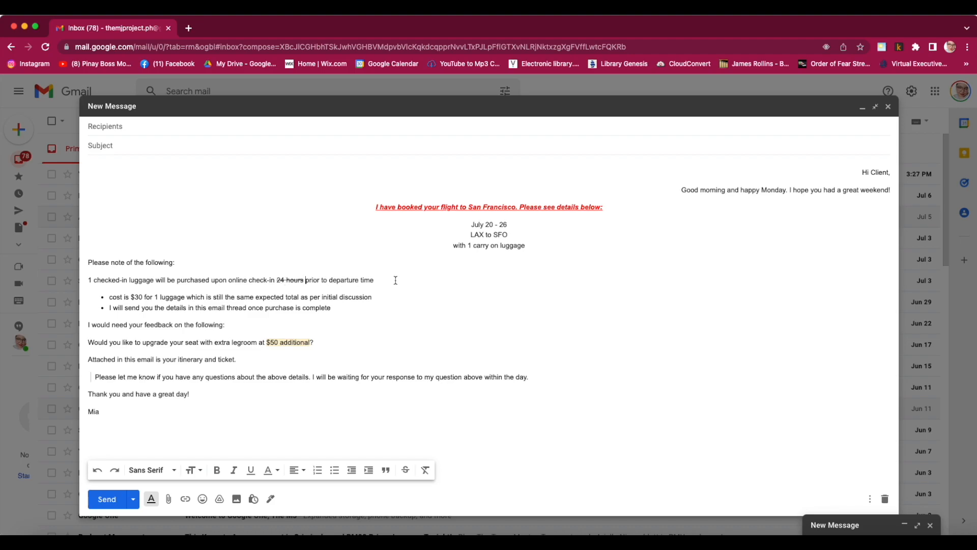
type("12 hours")
left_click(570, 321)
Remove all formatting from the line "I have booked your flight to San Francisco. Please see details below:".
left_click_drag(604, 206, 375, 206)
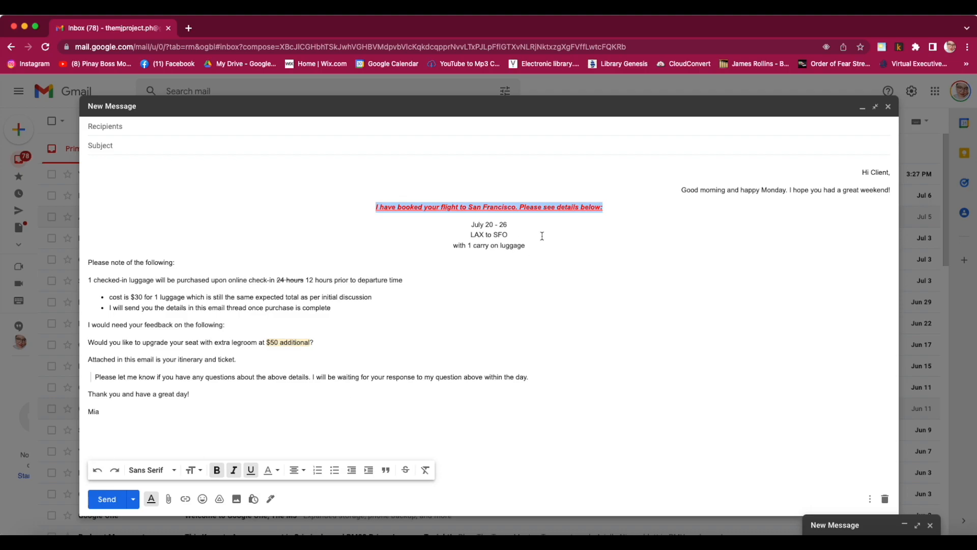
left_click(381, 345)
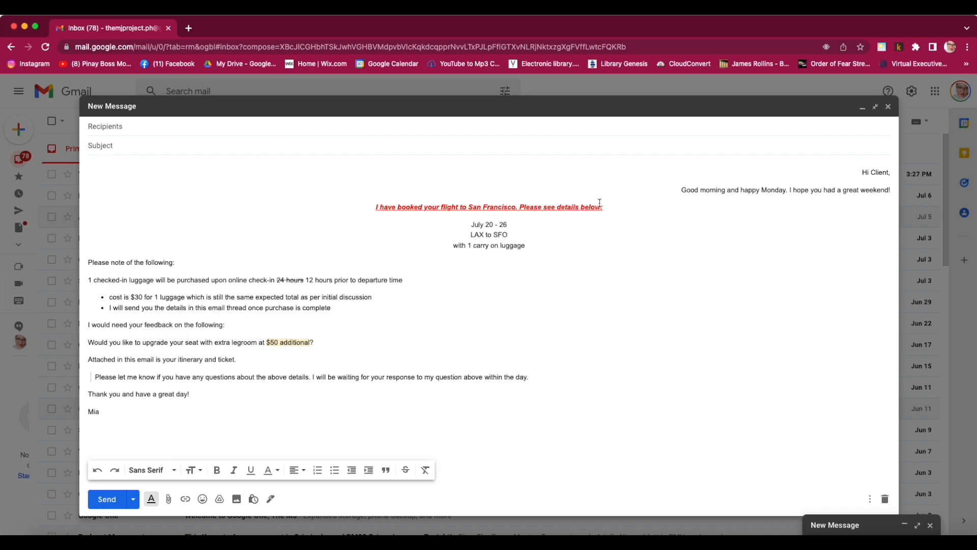
left_click_drag(601, 206, 373, 206)
left_click(572, 228)
left_click_drag(613, 206, 375, 207)
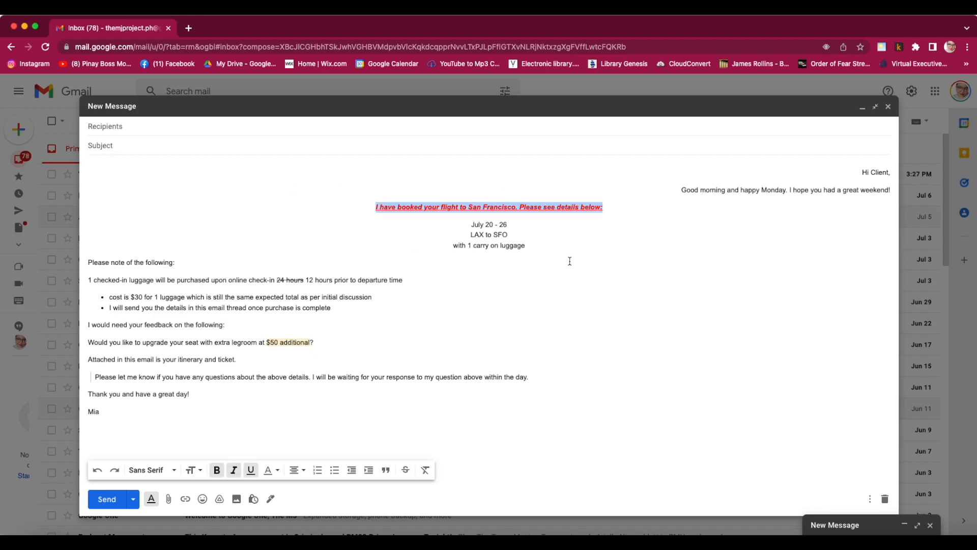
left_click(426, 471)
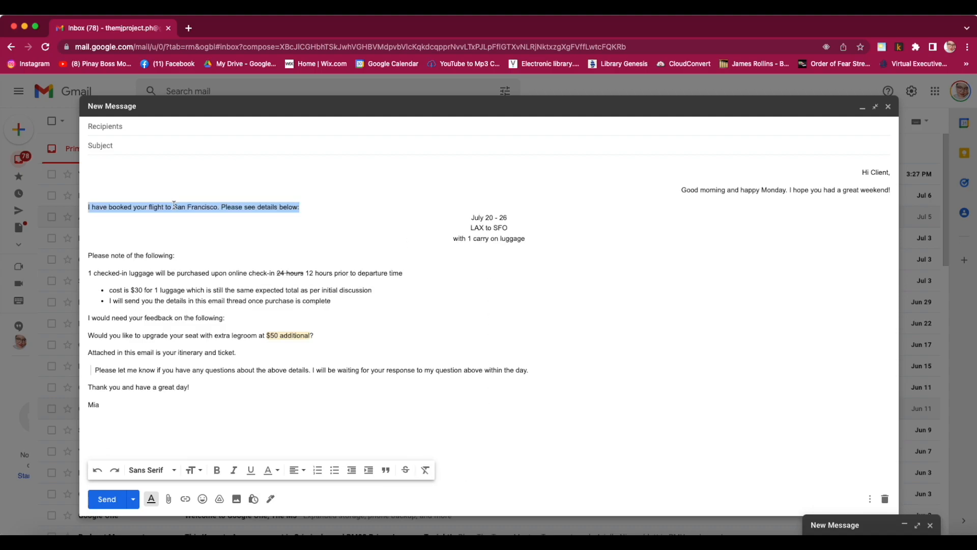
left_click(327, 244)
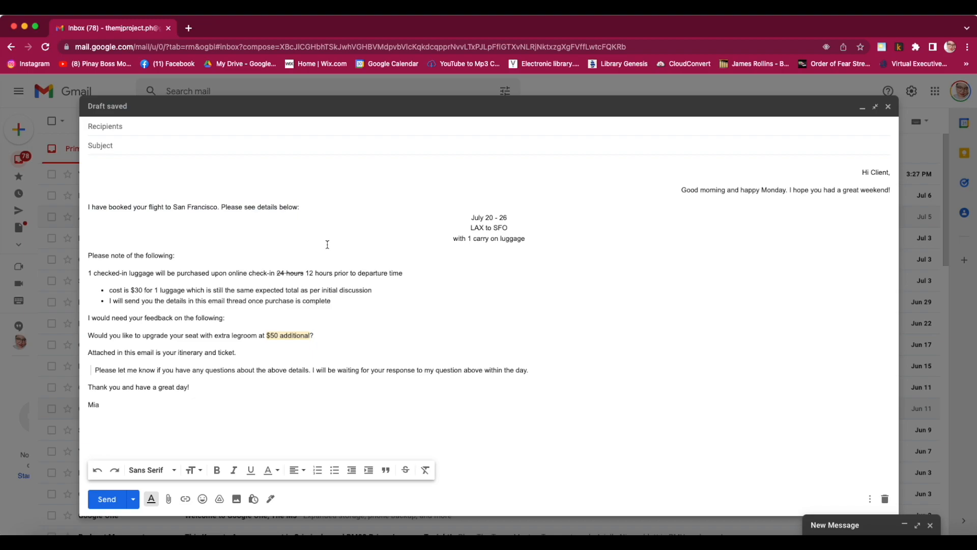
Remove all formatting from the whole message body, from "Hi Client," down to the sign-off.
left_click_drag(148, 407, 145, 169)
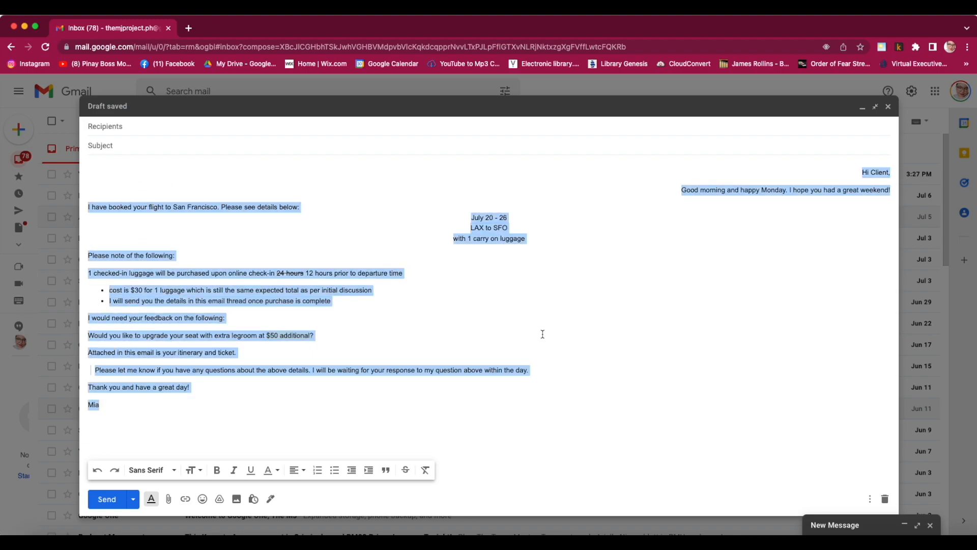
left_click(427, 471)
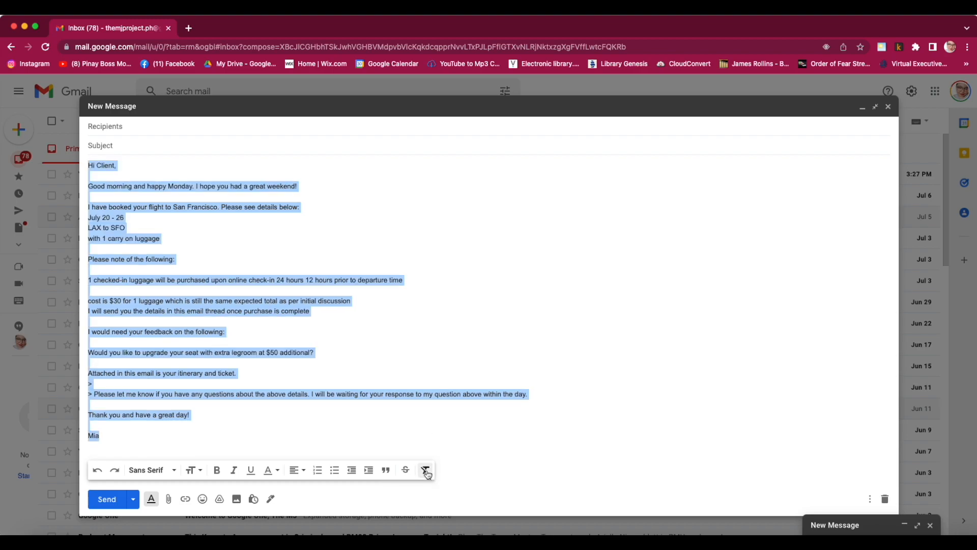
left_click(506, 236)
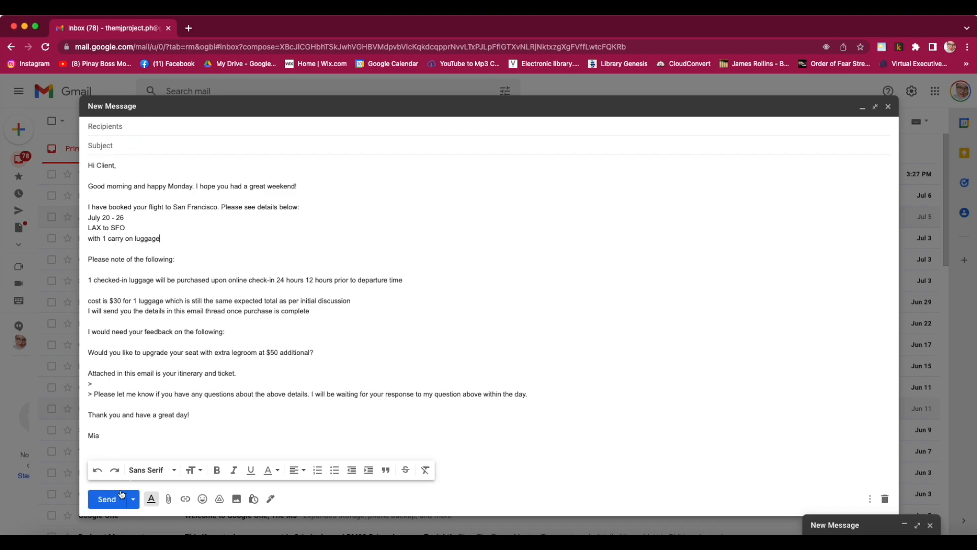
Look at the additional sending options, and toggle the formatting options off and back on.
left_click(133, 502)
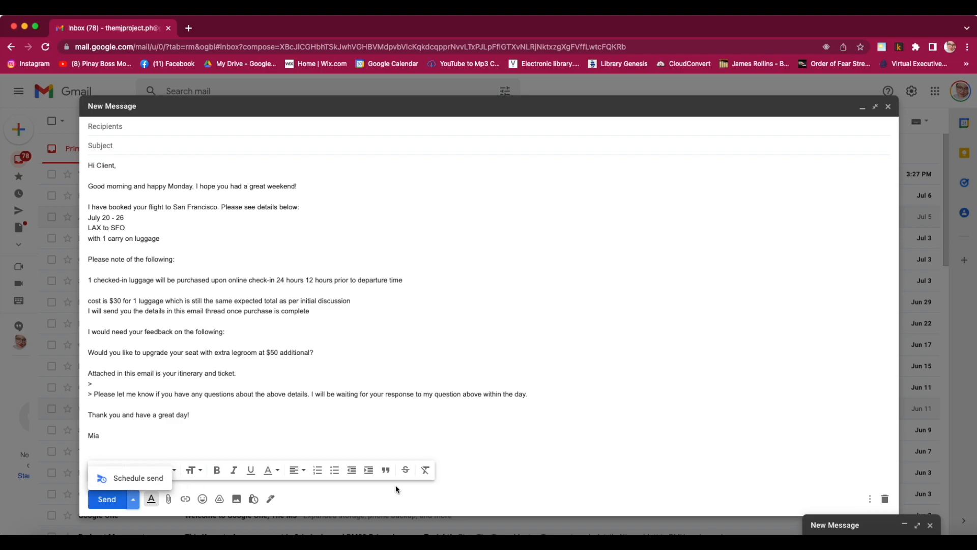
left_click(502, 465)
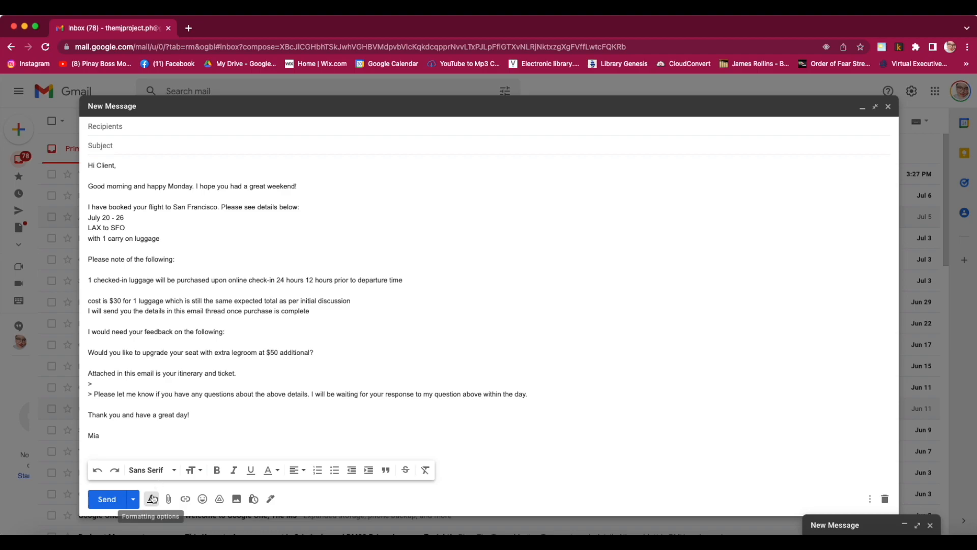
left_click(153, 502)
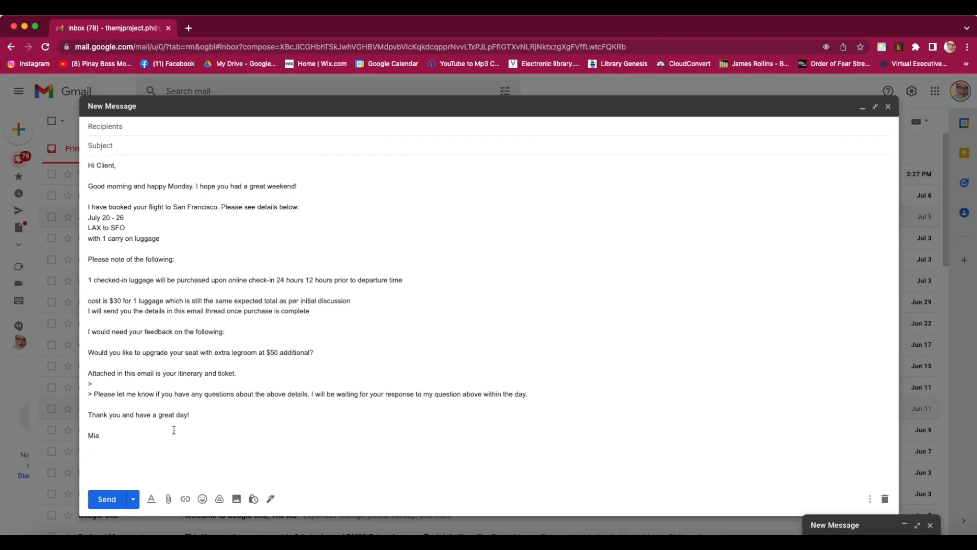
left_click(153, 504)
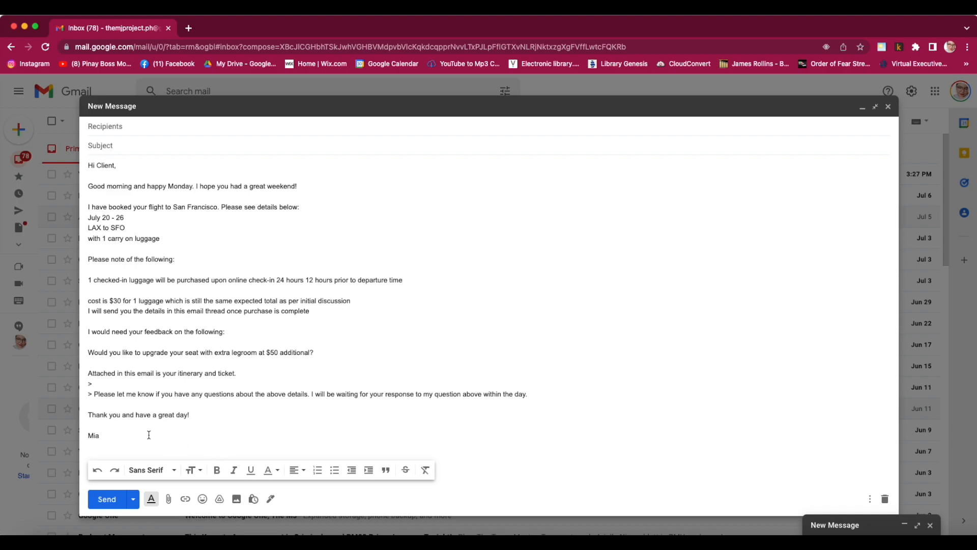
Browse the emoji categories and insert a single dartboard emoji after "Thank you and have a great day!".
left_click(228, 416)
left_click(203, 500)
scroll(229, 456, "down", 3)
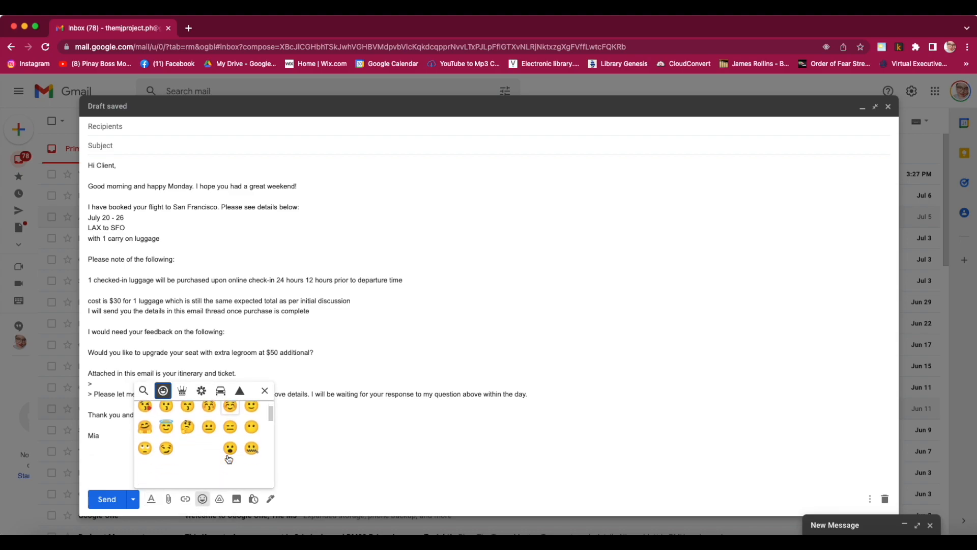
scroll(228, 459, "down", 10)
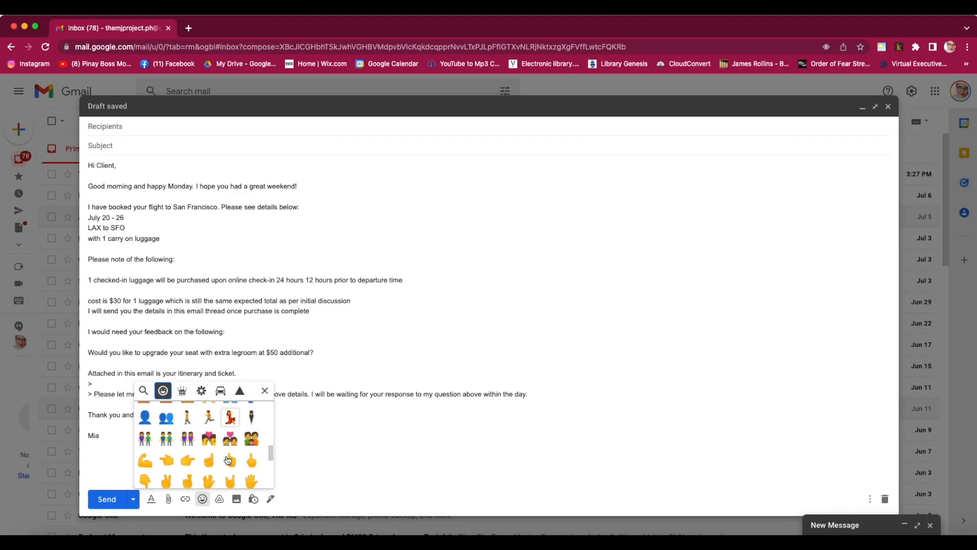
scroll(227, 460, "down", 3)
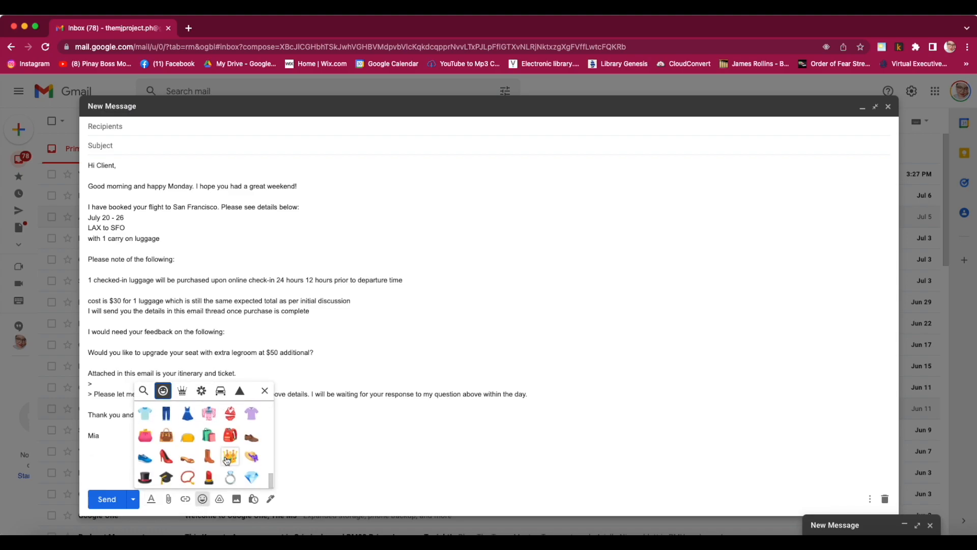
left_click(187, 395)
left_click(202, 391)
left_click(222, 393)
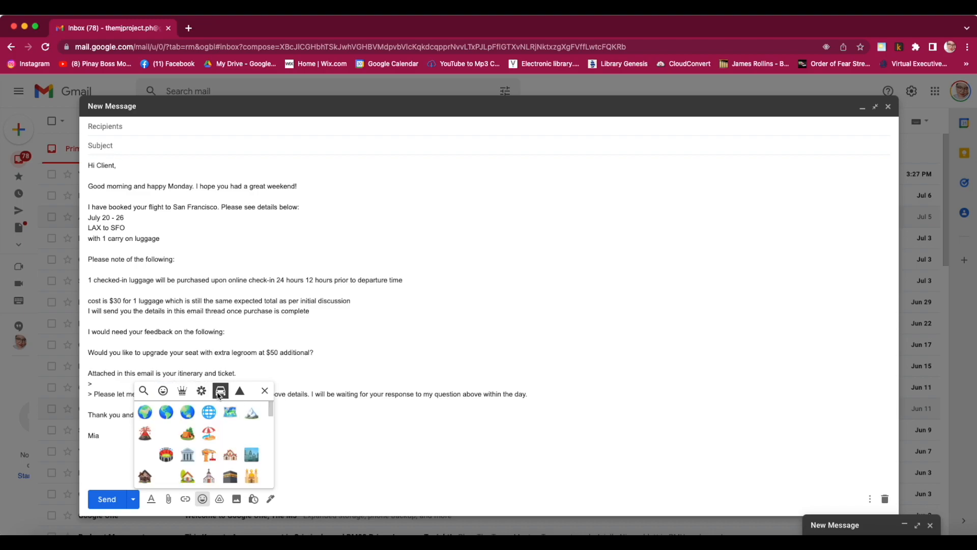
scroll(222, 462, "down", 5)
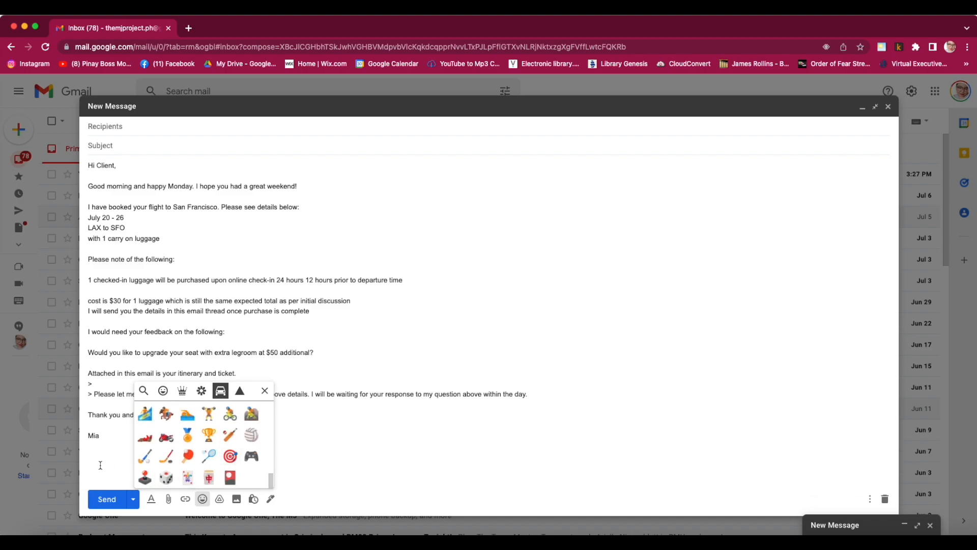
left_click(230, 456)
left_click(230, 456)
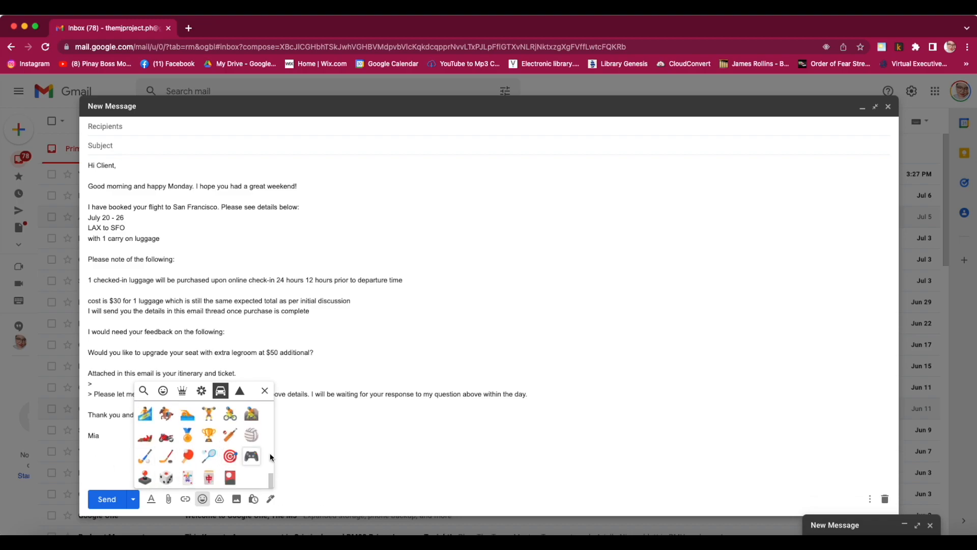
left_click(265, 391)
key("BackSpace")
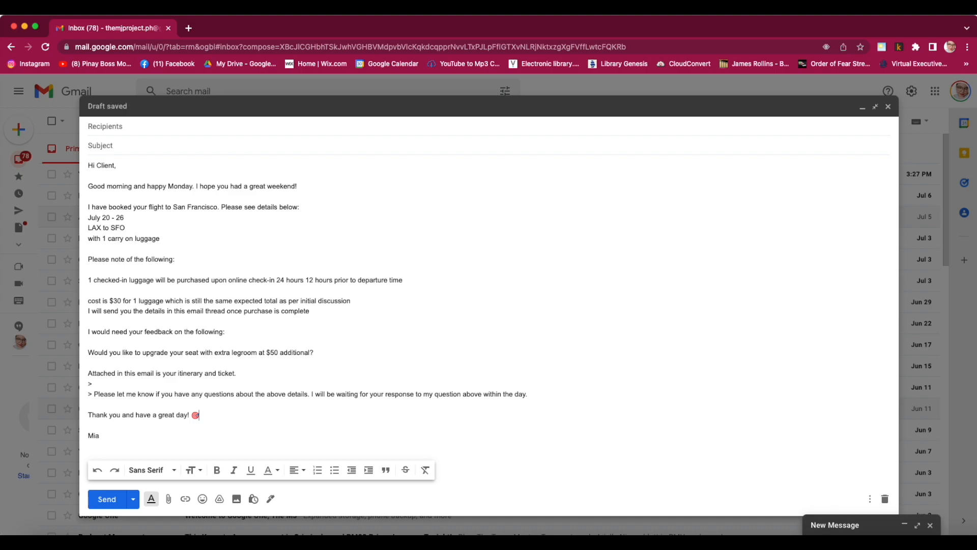
Review the expiration choices and passcode settings of confidential mode, leaving without saving.
left_click(255, 500)
left_click(452, 294)
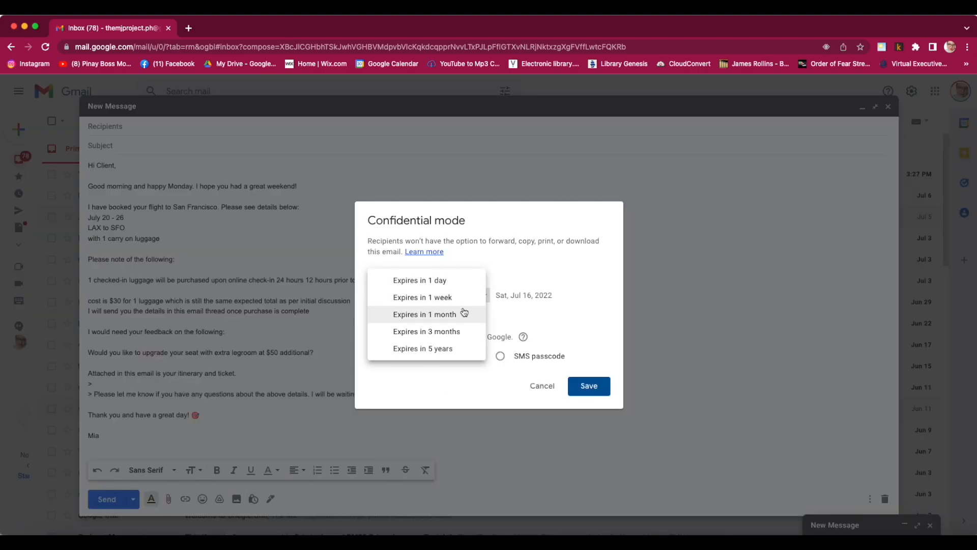
left_click(518, 294)
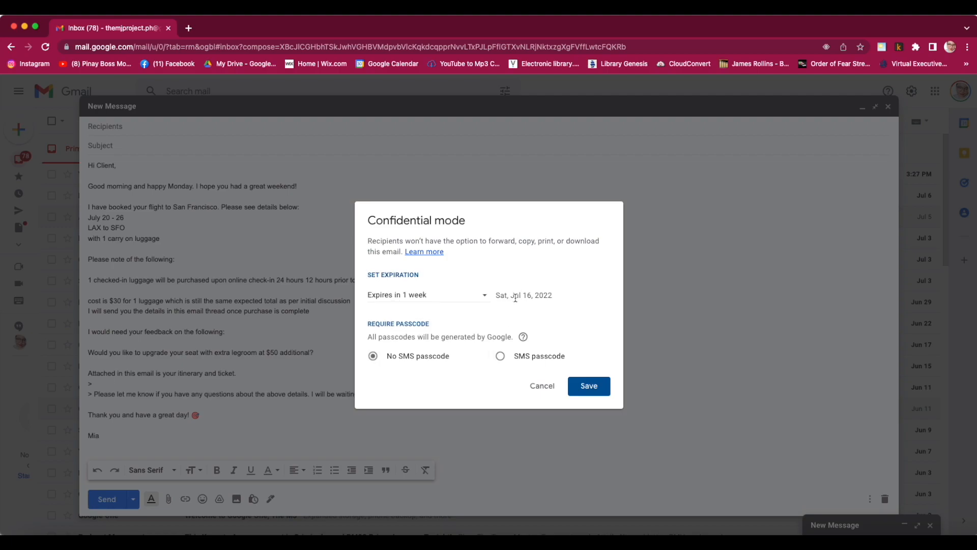
left_click(476, 295)
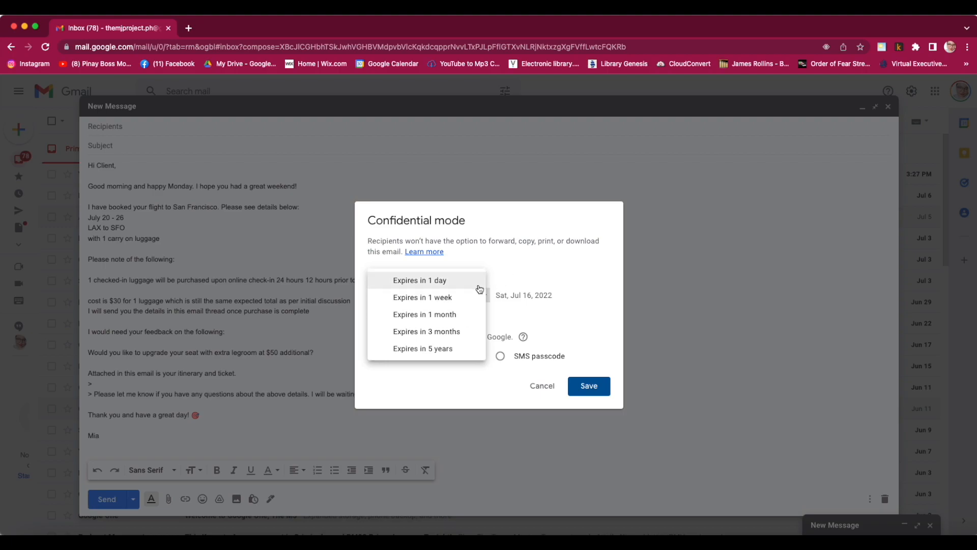
left_click(524, 271)
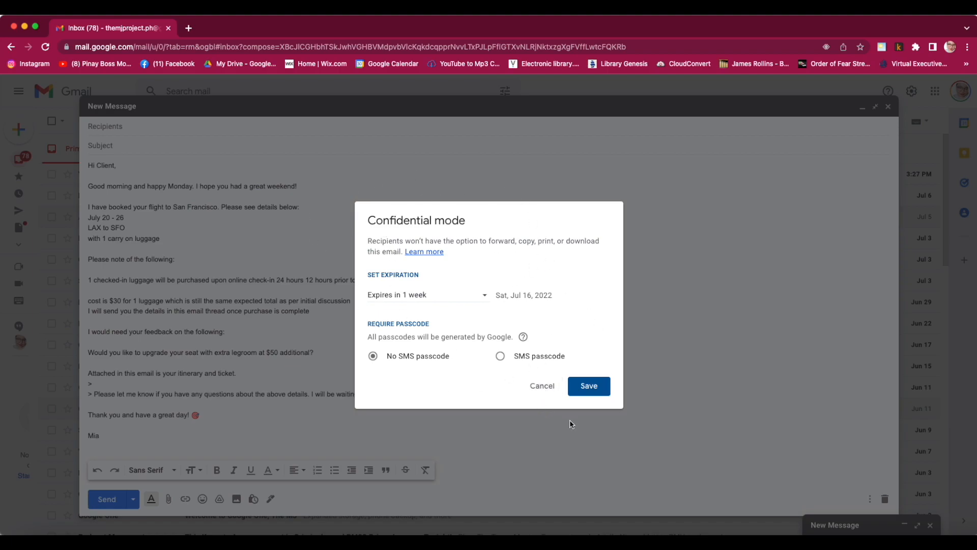
left_click(549, 387)
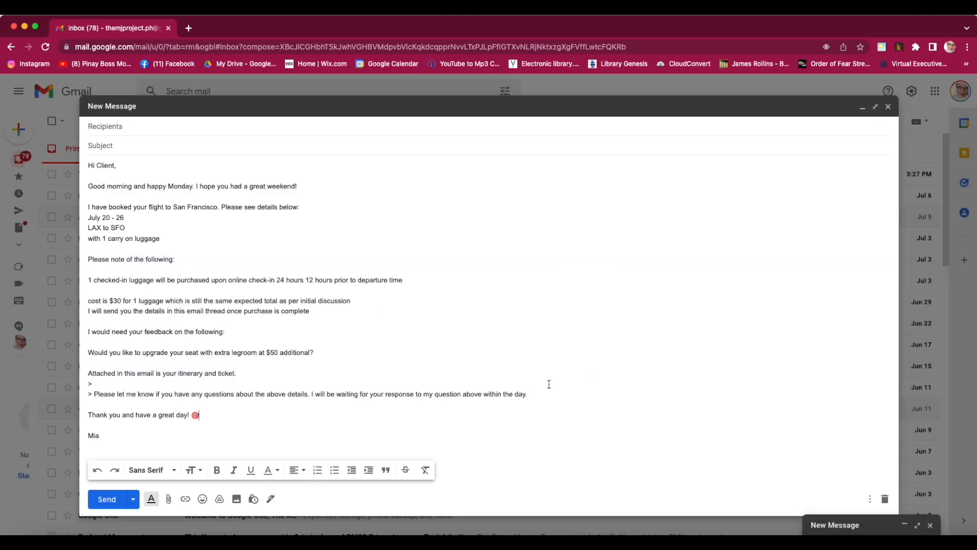
Check the signature options available for the message without changing the selection.
left_click(272, 502)
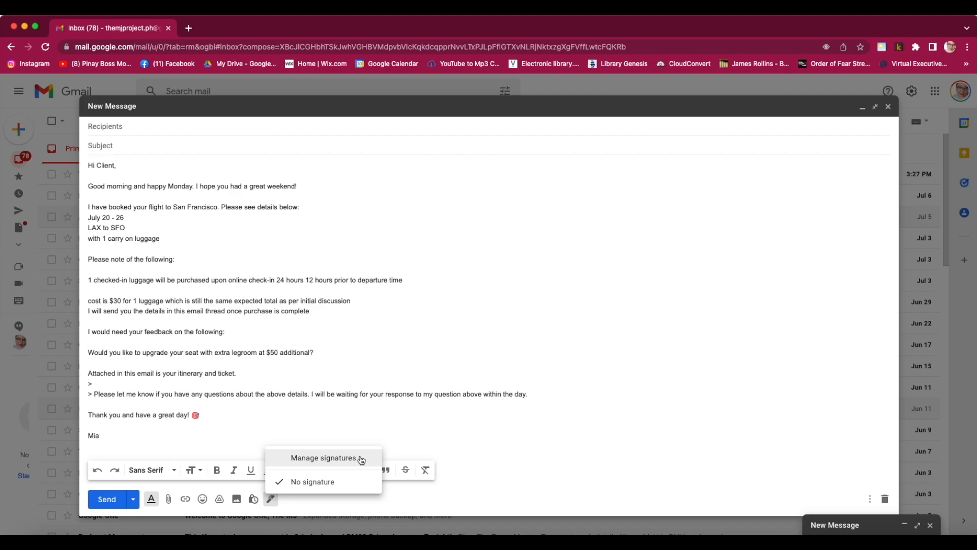
left_click(393, 430)
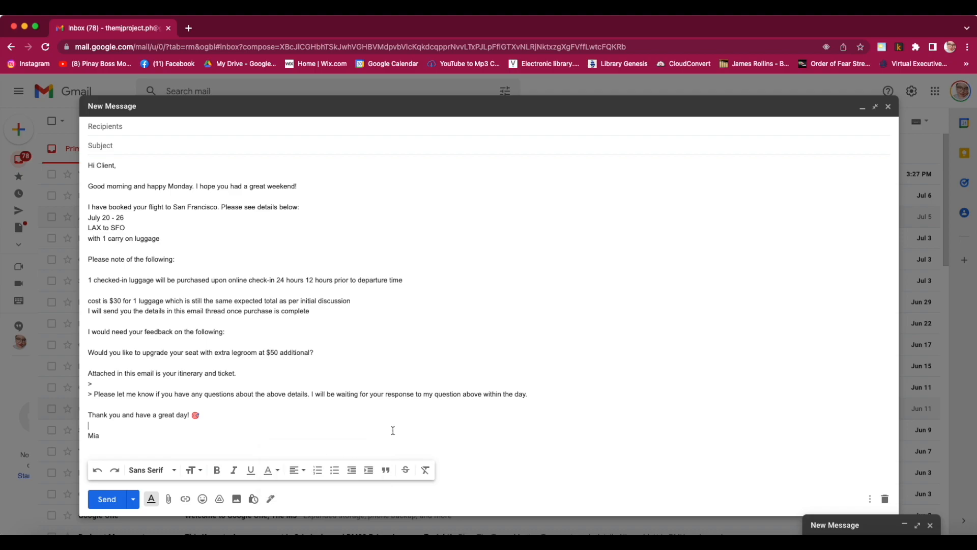